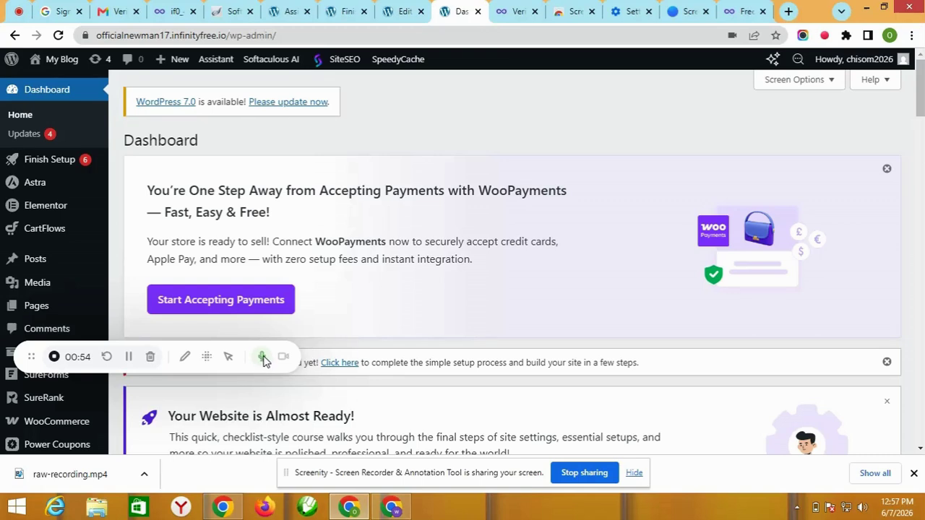
click(227, 358)
click(228, 358)
click(245, 319)
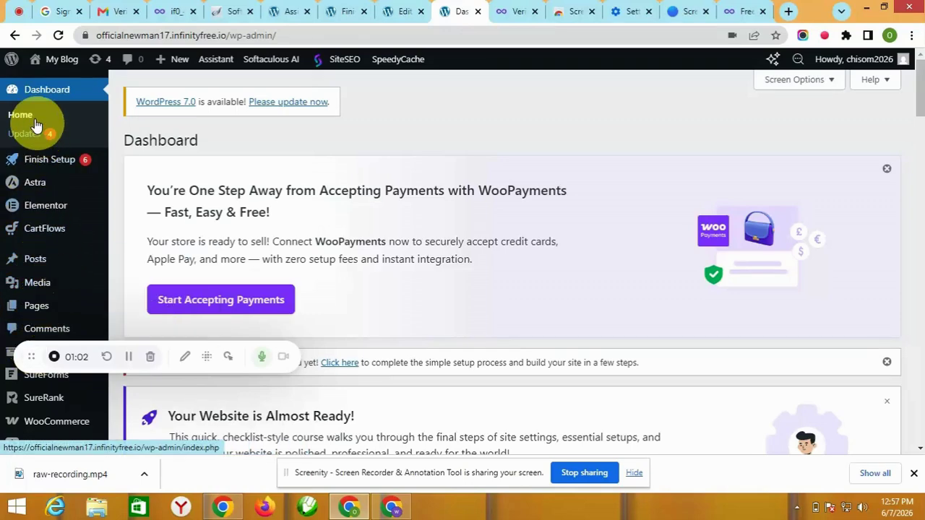
scroll(34, 217, down, 1)
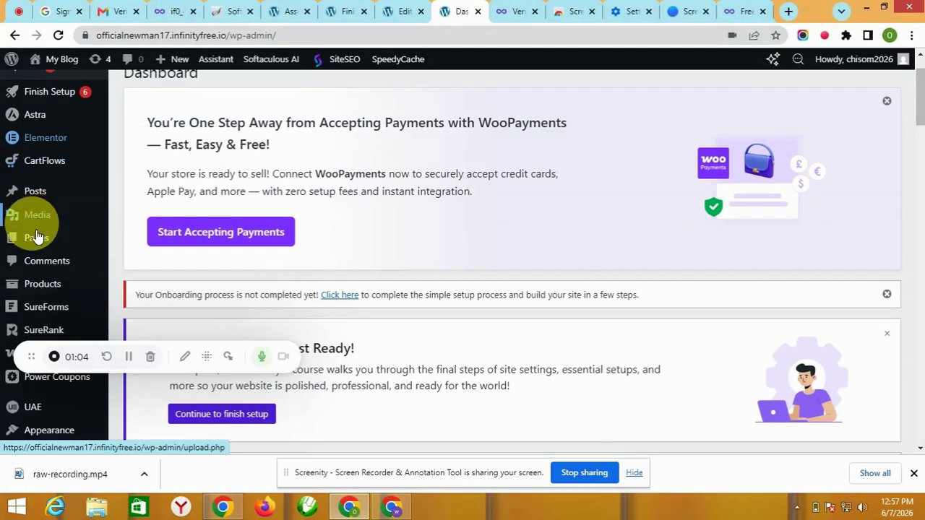
scroll(46, 241, up, 1)
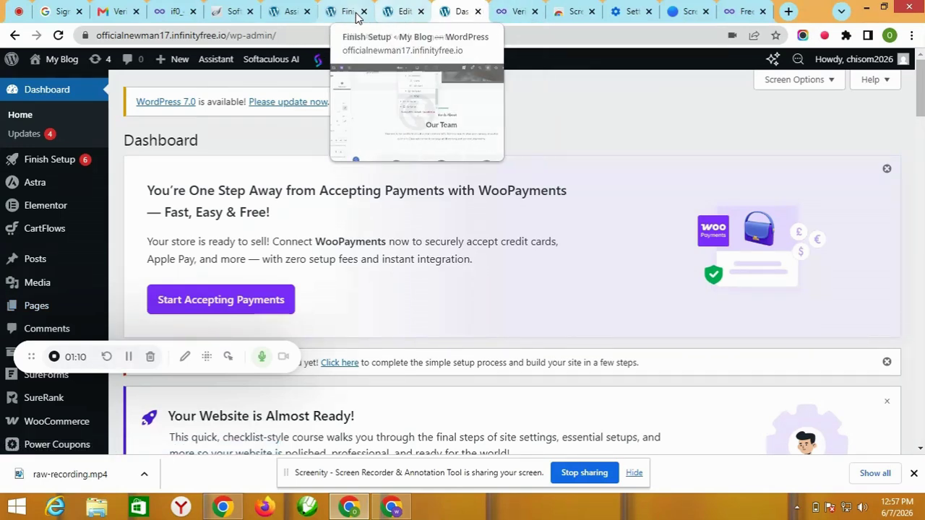
click(396, 10)
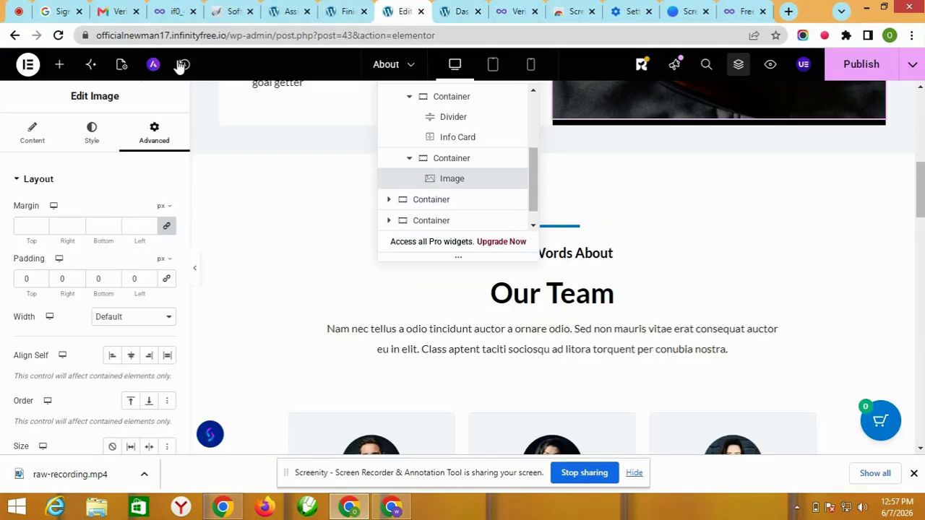
click(453, 12)
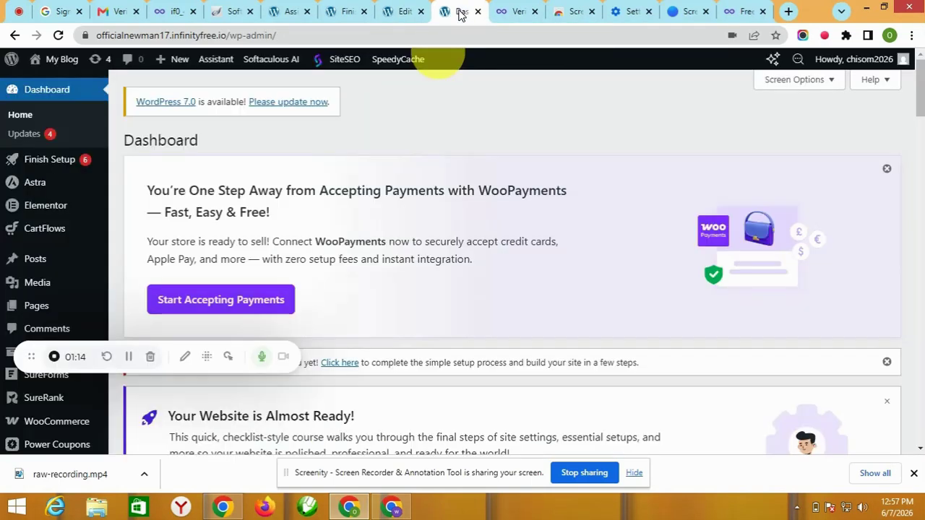
Open the live site in a new tab and examine its front page and header navigation
mouse_move(61, 61)
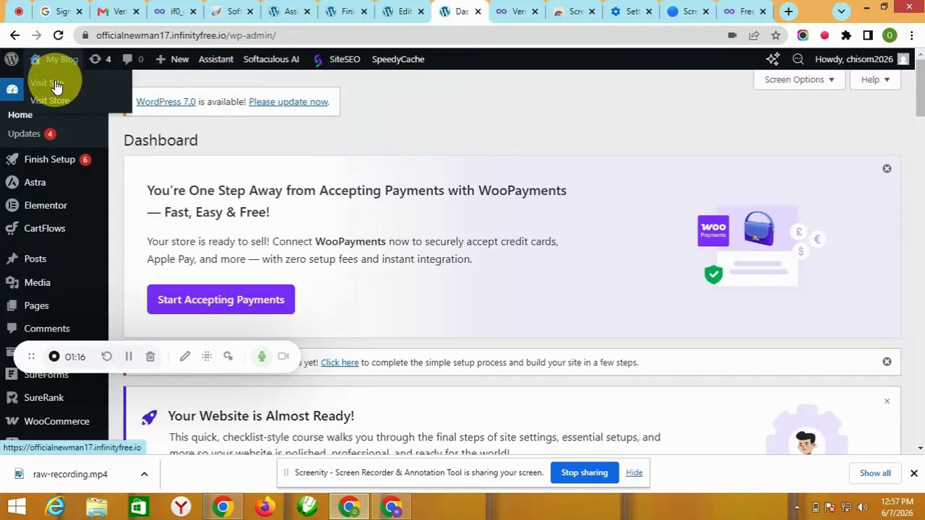
right_click(56, 83)
click(131, 91)
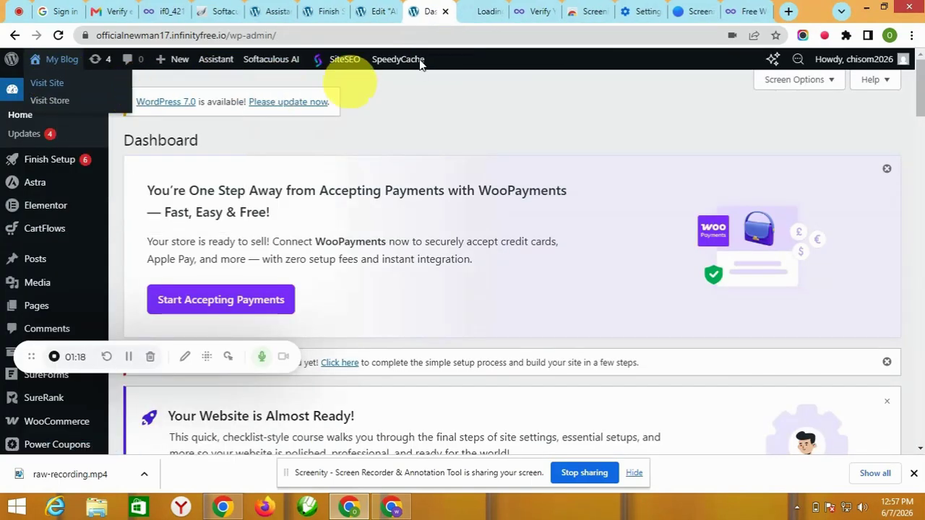
click(482, 17)
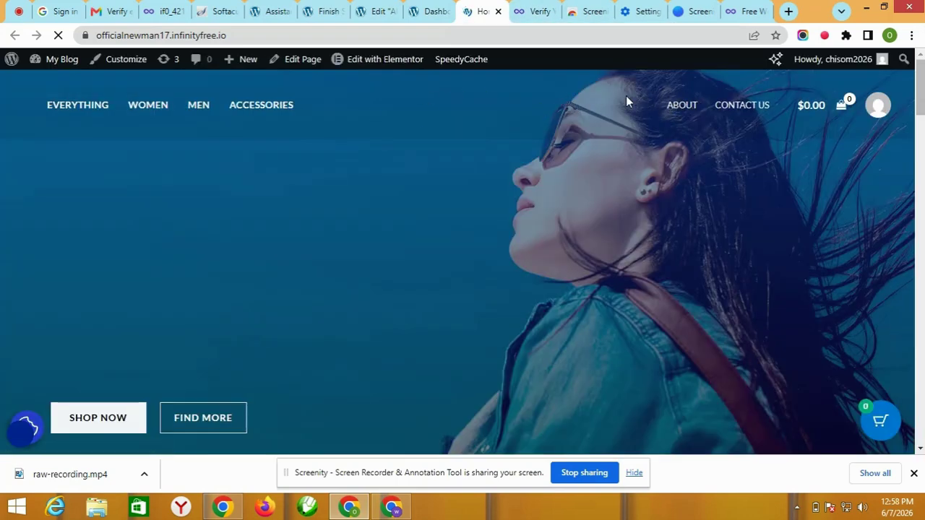
click(692, 107)
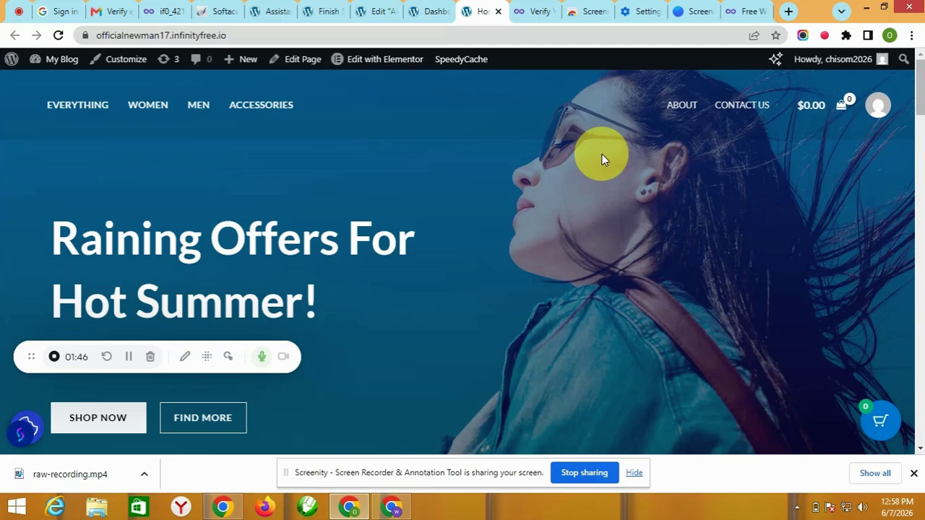
scroll(602, 156, down, 3)
scroll(604, 159, up, 3)
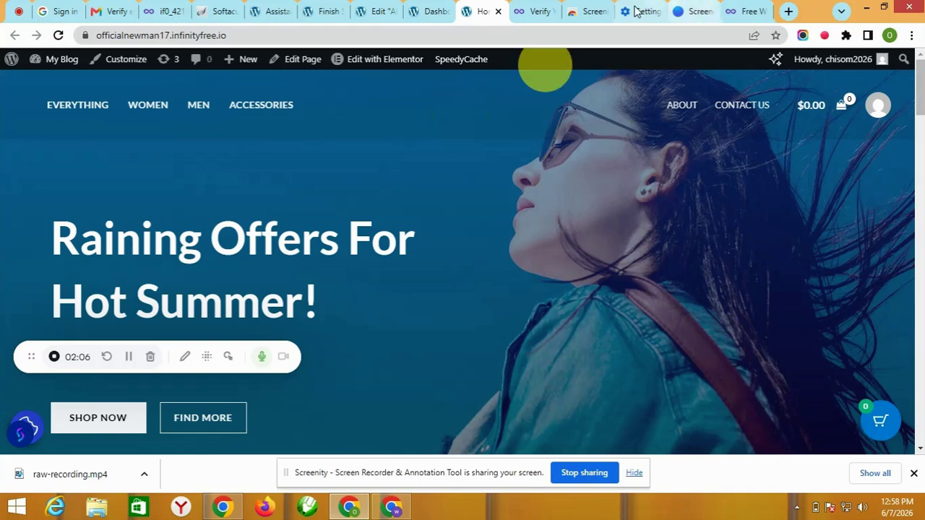
Return to the WordPress dashboard and add a new page, dismissing the welcome guide and the Design Library
click(429, 11)
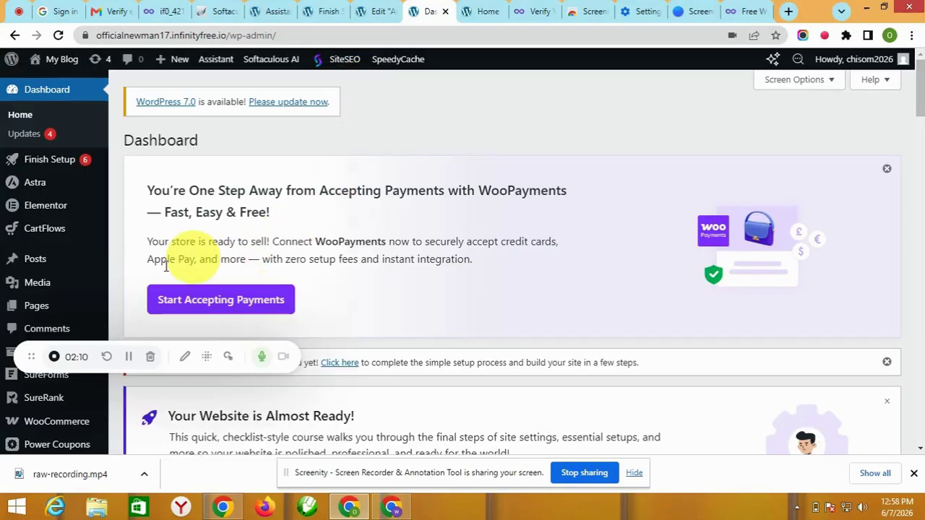
scroll(51, 231, down, 2)
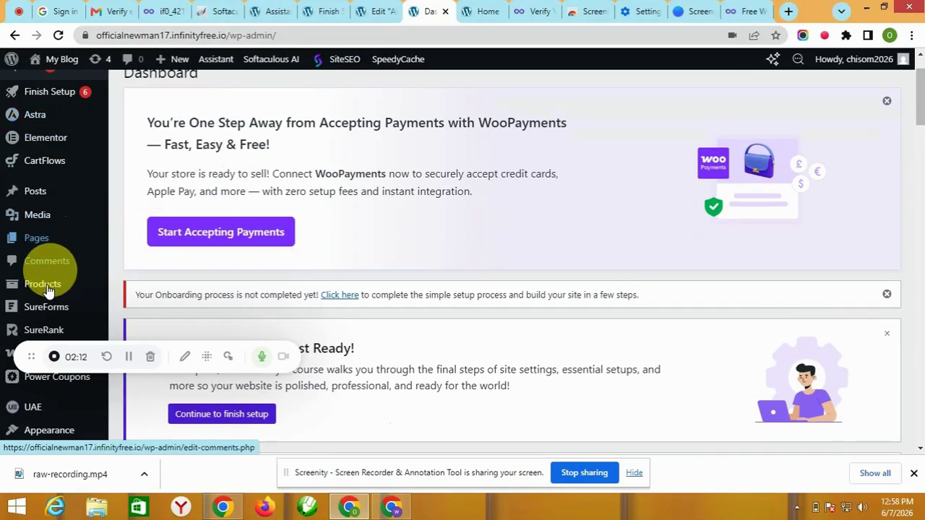
mouse_move(40, 246)
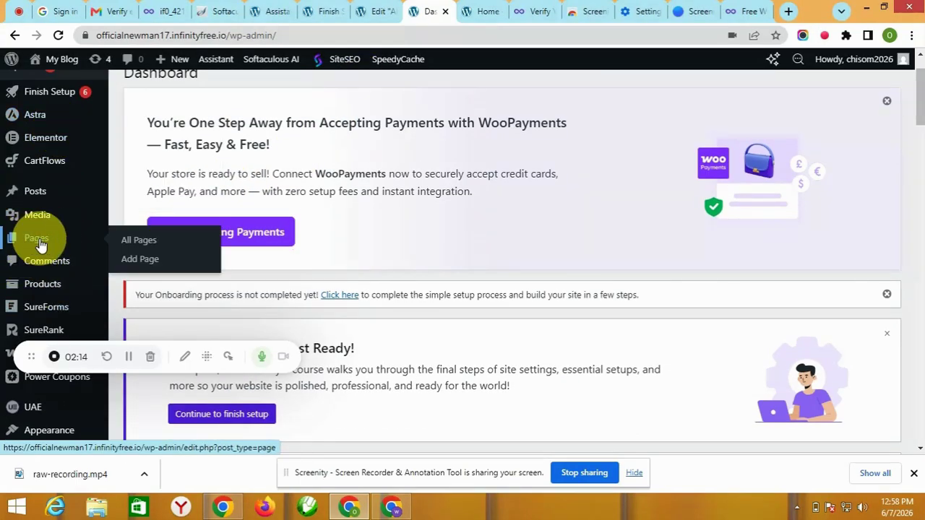
click(137, 266)
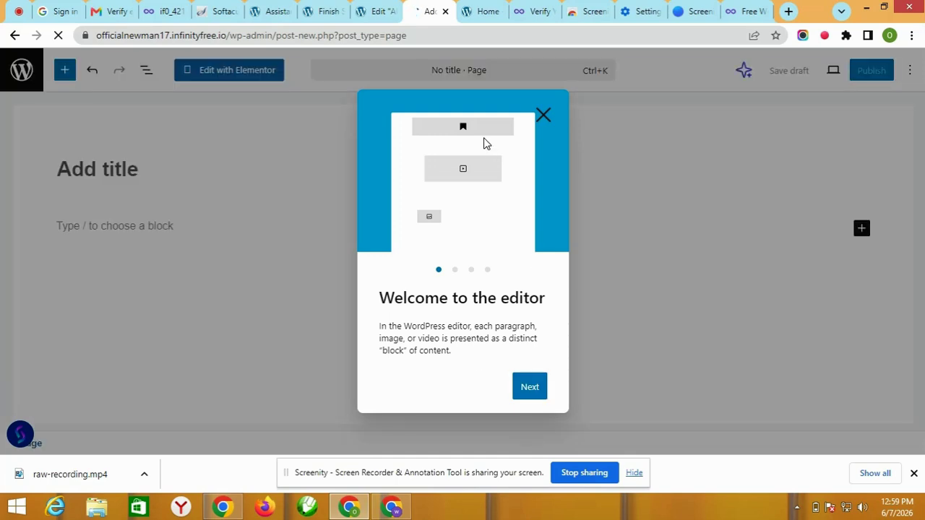
click(545, 117)
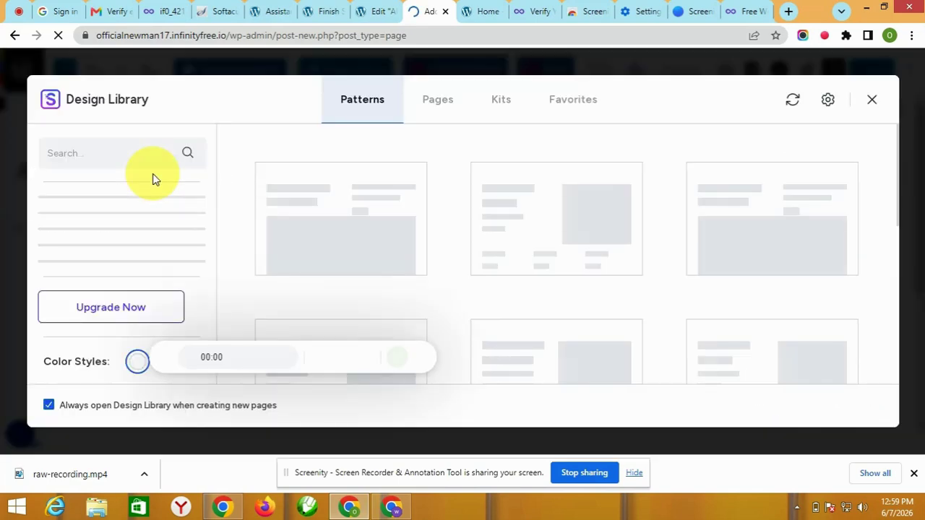
click(883, 100)
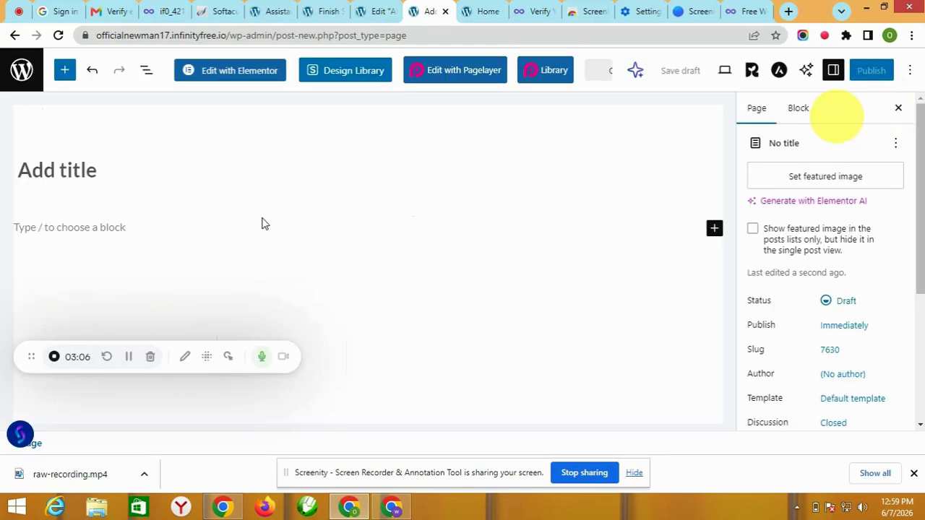
Title the new page Home and publish it with public visibility
click(101, 163)
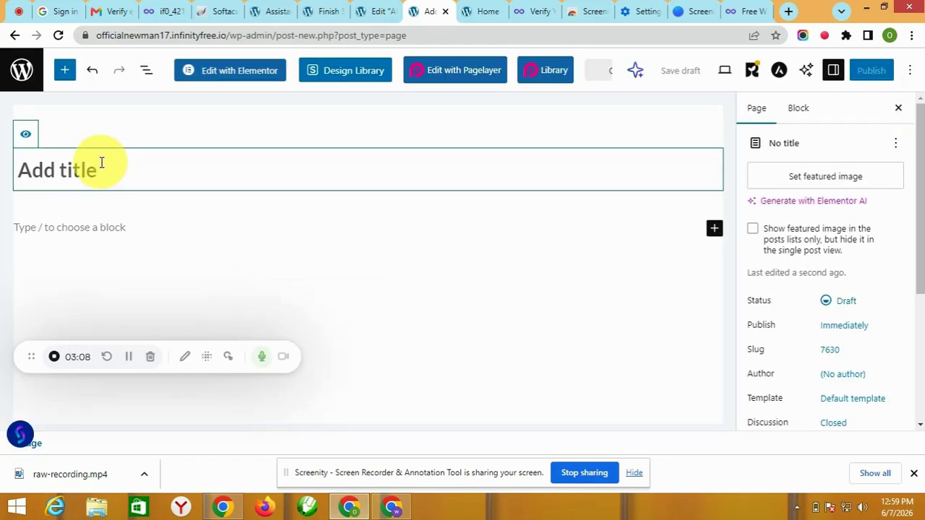
text(Home)
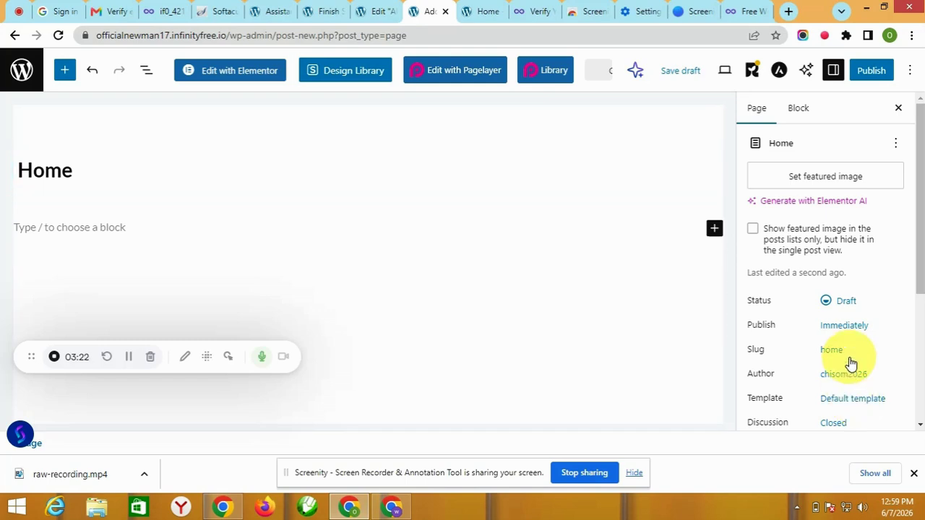
scroll(849, 362, down, 2)
scroll(849, 356, down, 2)
scroll(845, 364, up, 4)
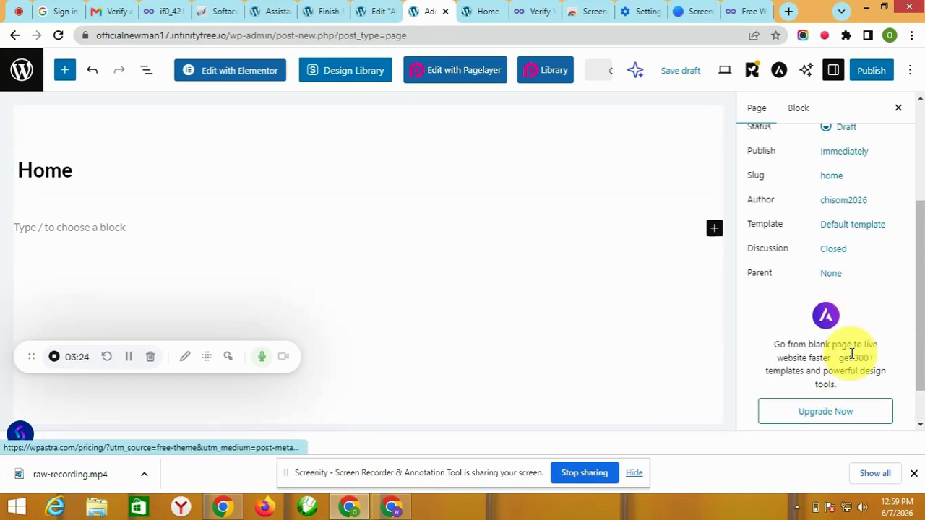
scroll(831, 390, down, 1)
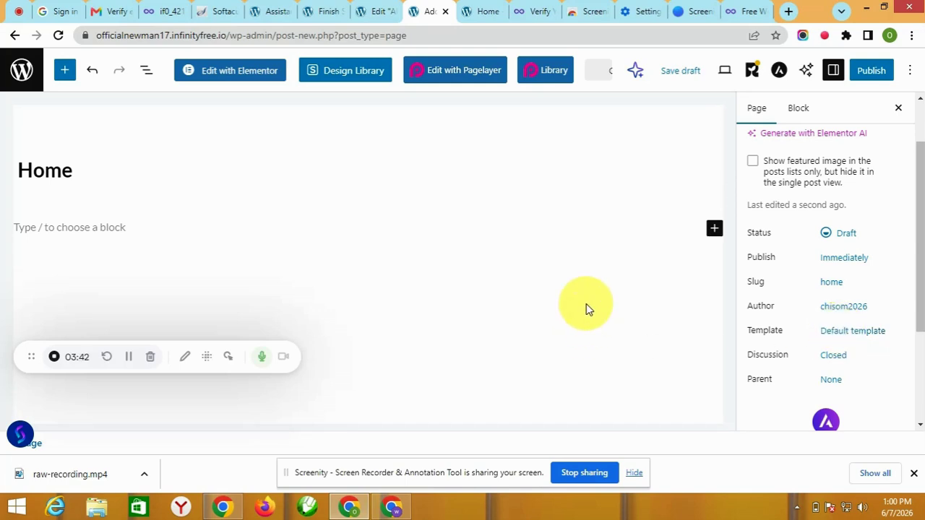
scroll(813, 238, up, 1)
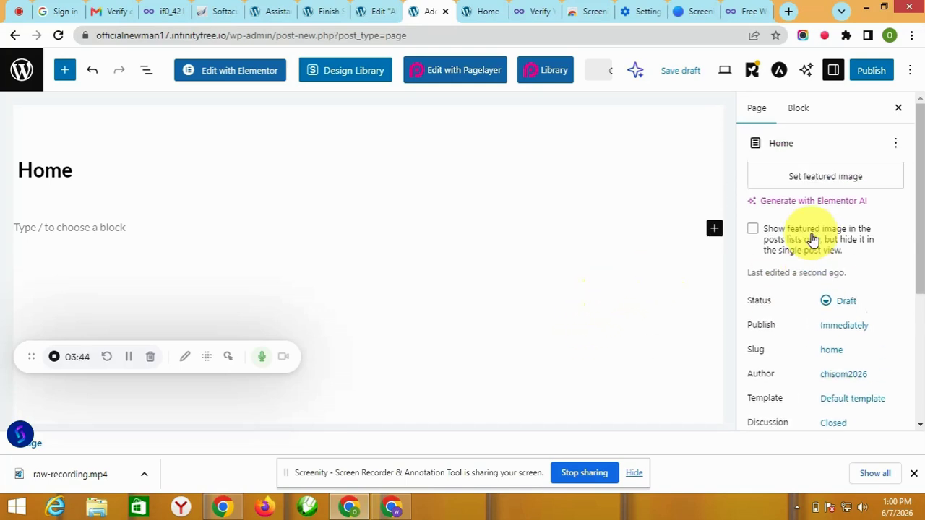
click(870, 71)
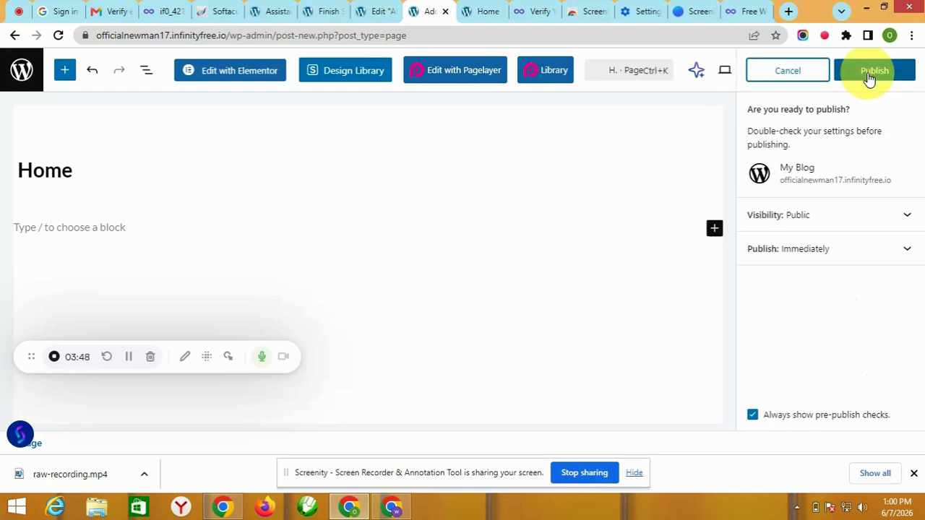
click(871, 73)
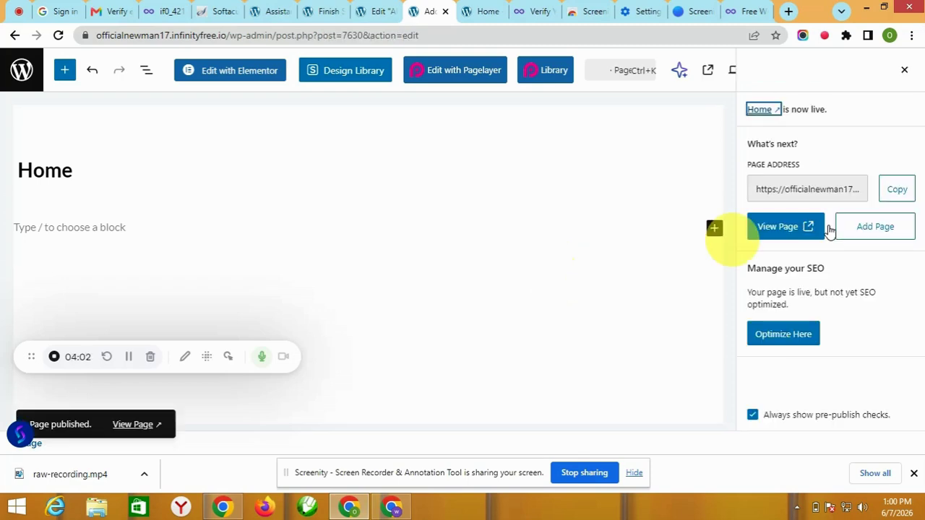
Open the published Home page in a new tab and inspect its header navigation
right_click(793, 229)
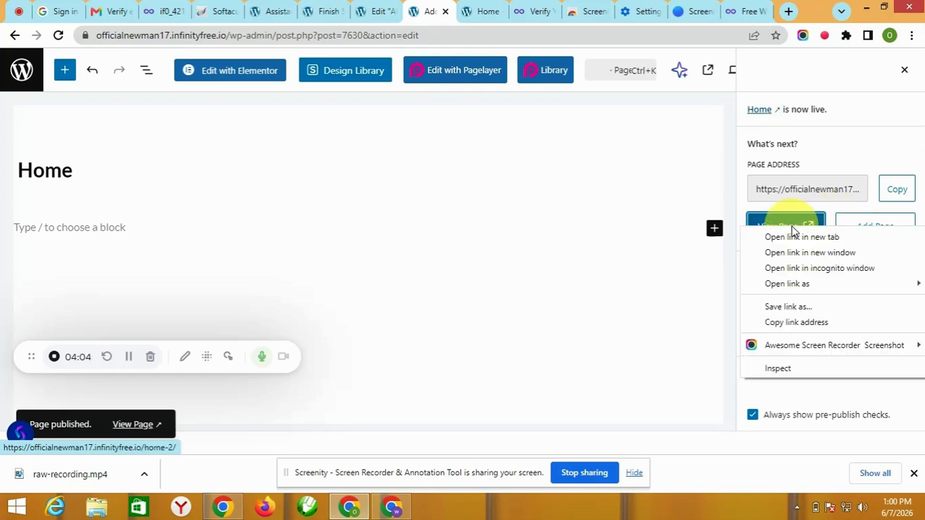
click(799, 237)
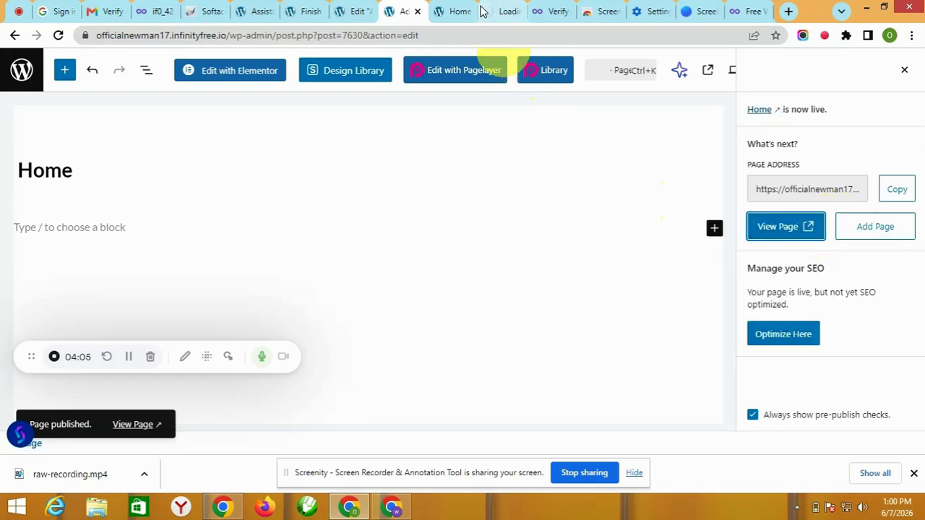
click(503, 13)
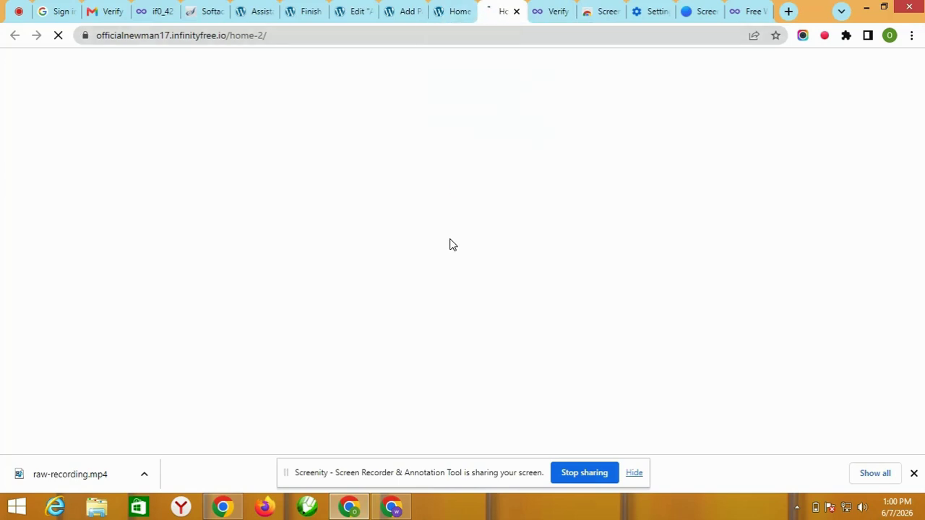
scroll(354, 282, down, 1)
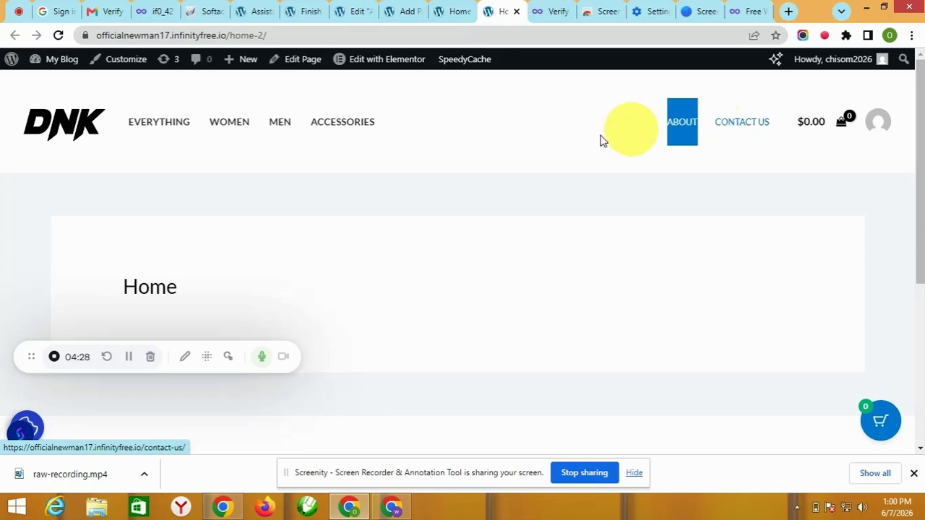
Reload the site's front page and compare its header navigation with the newly published Home page
click(447, 9)
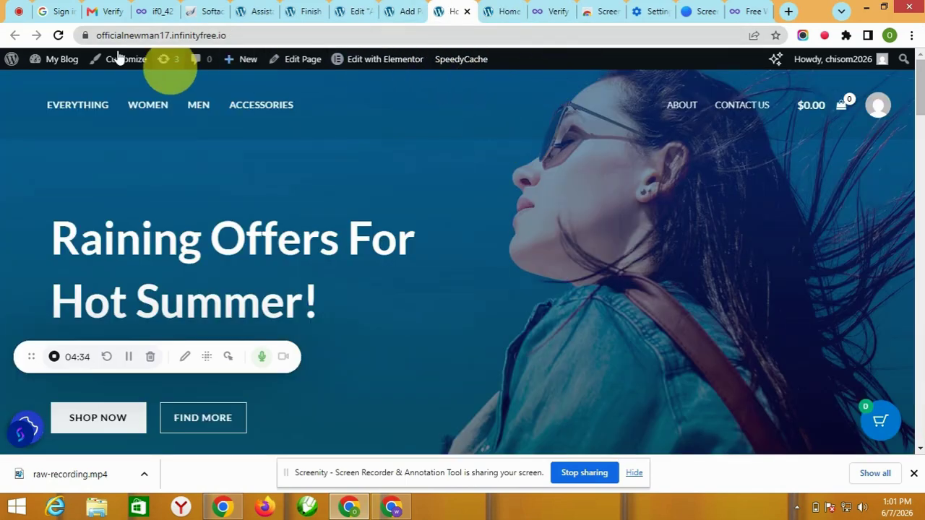
click(59, 35)
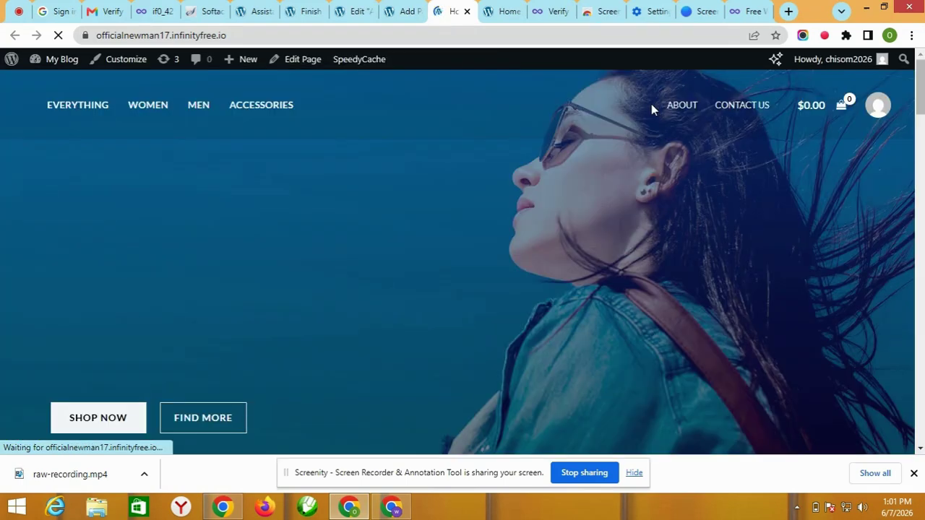
click(504, 16)
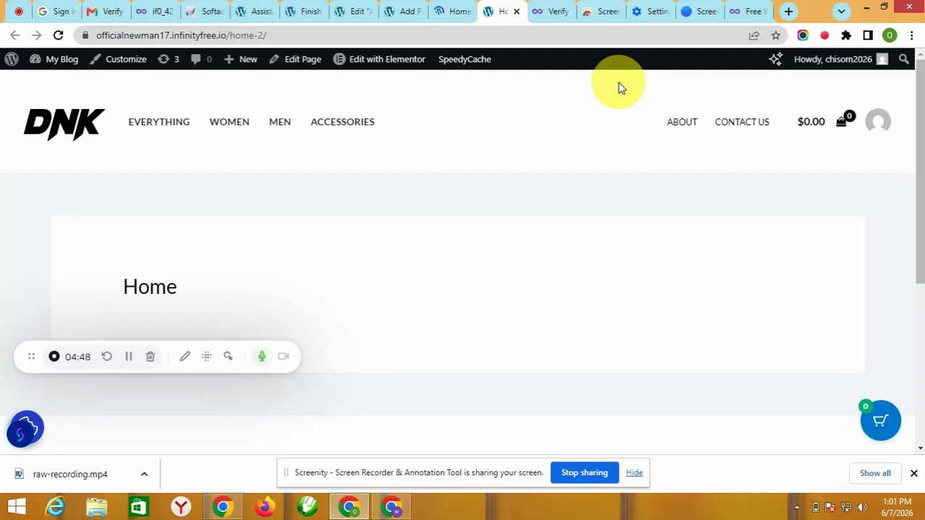
From the site's front page, open the Menus settings and bring the list of recent pages and the menu structure into view
click(448, 15)
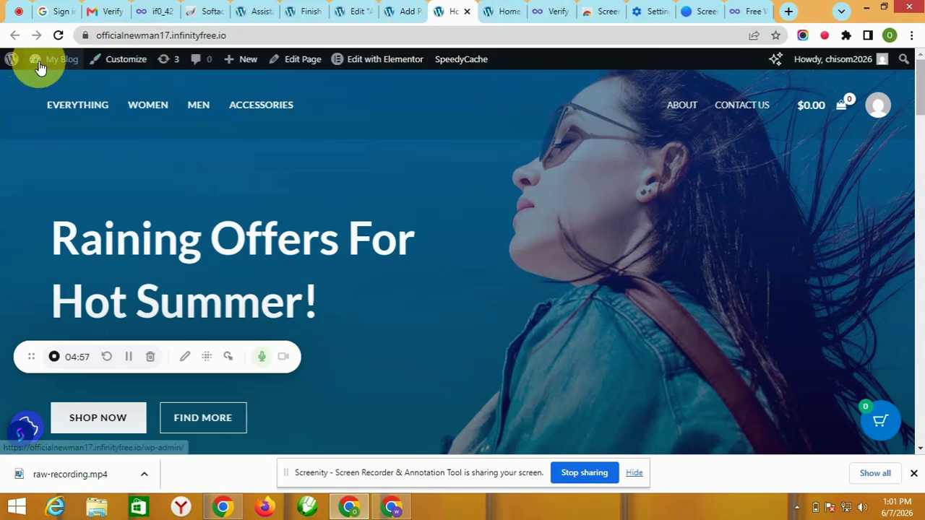
mouse_move(37, 63)
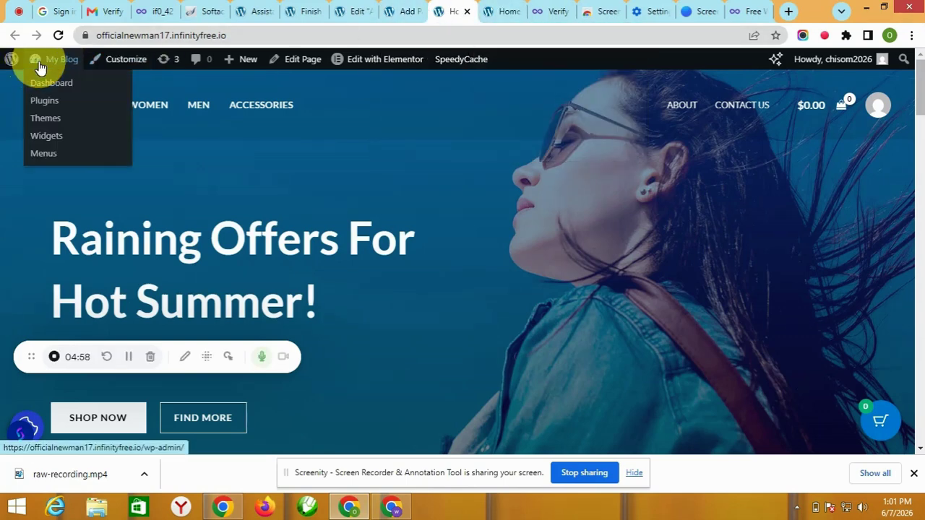
click(43, 154)
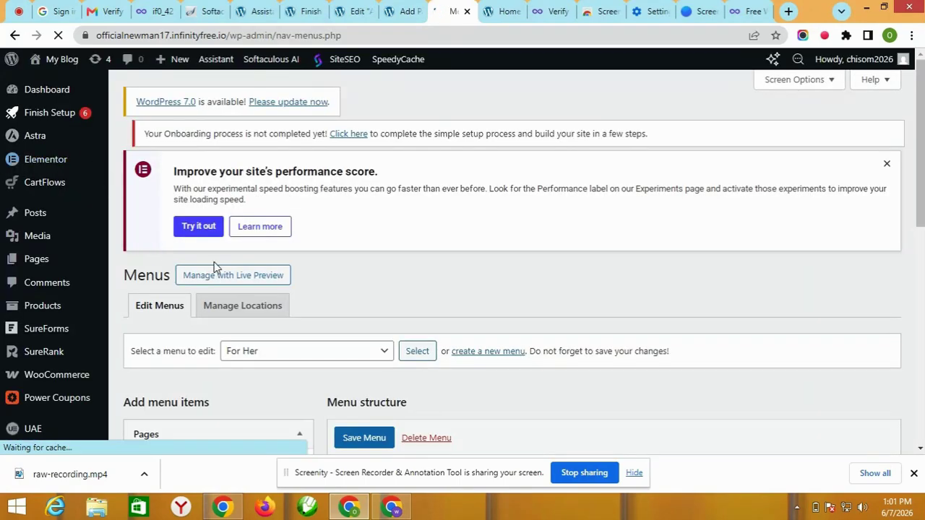
scroll(217, 266, down, 3)
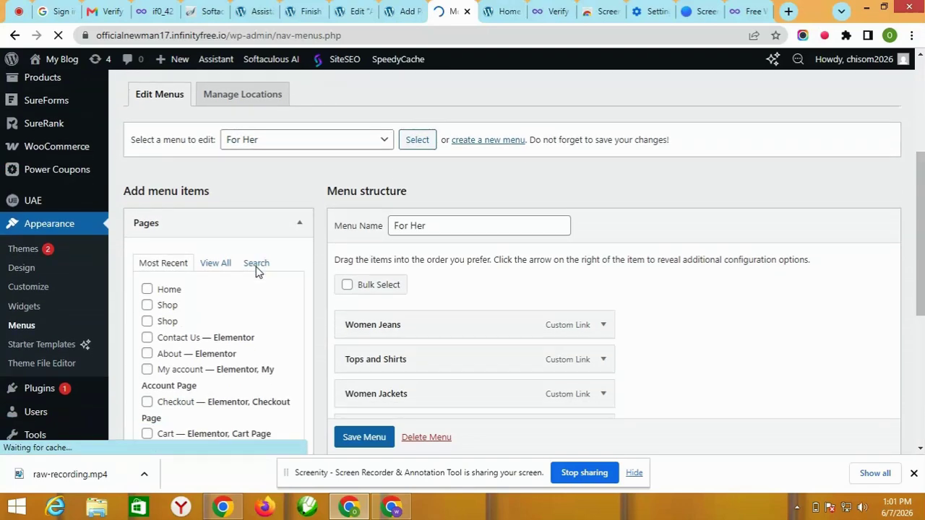
scroll(255, 267, down, 3)
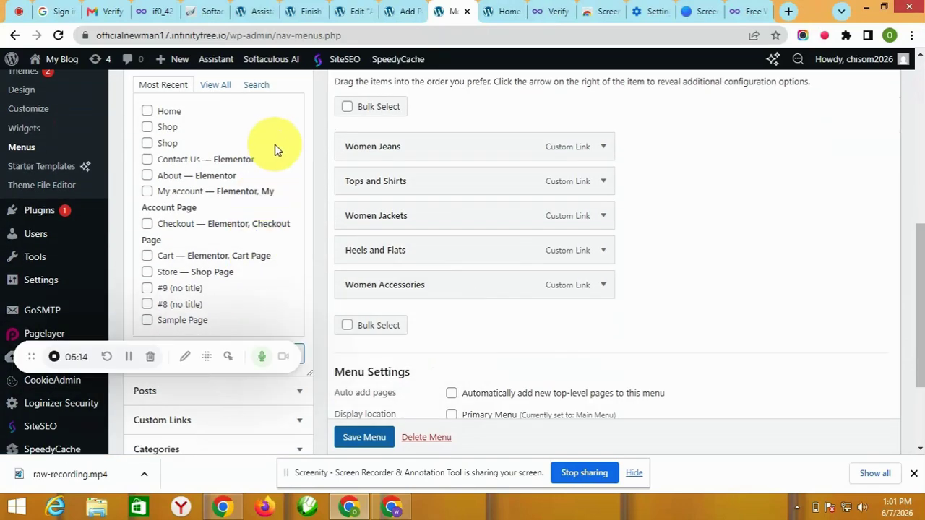
Compare the For Her menu's items with the header and footer links on the published Home page
scroll(281, 148, up, 1)
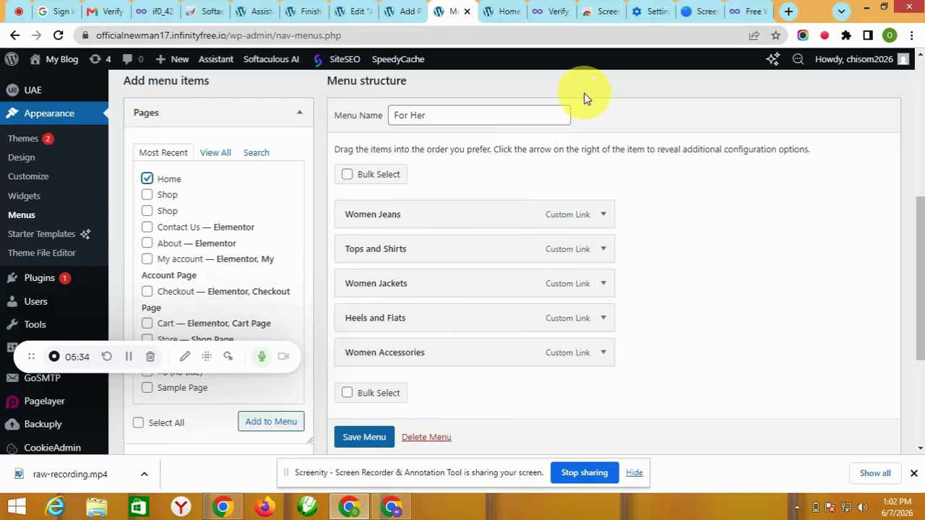
click(506, 12)
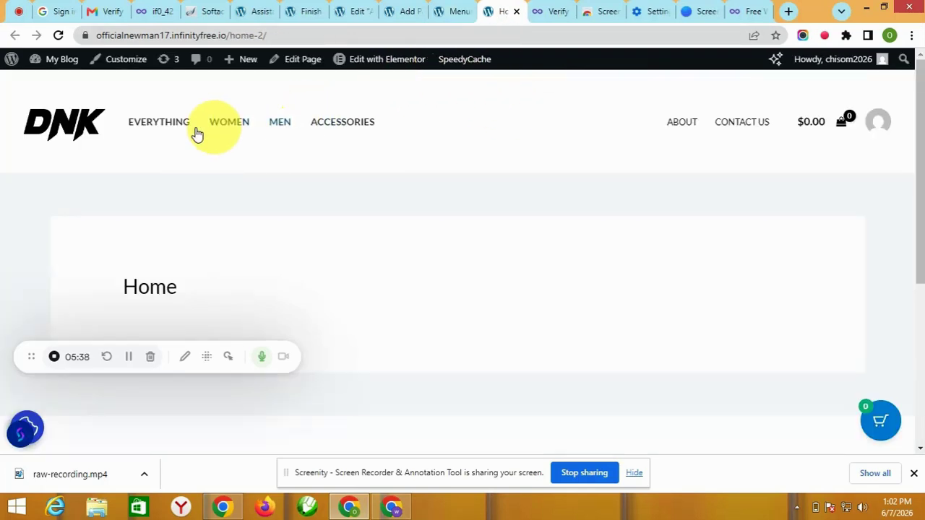
click(438, 13)
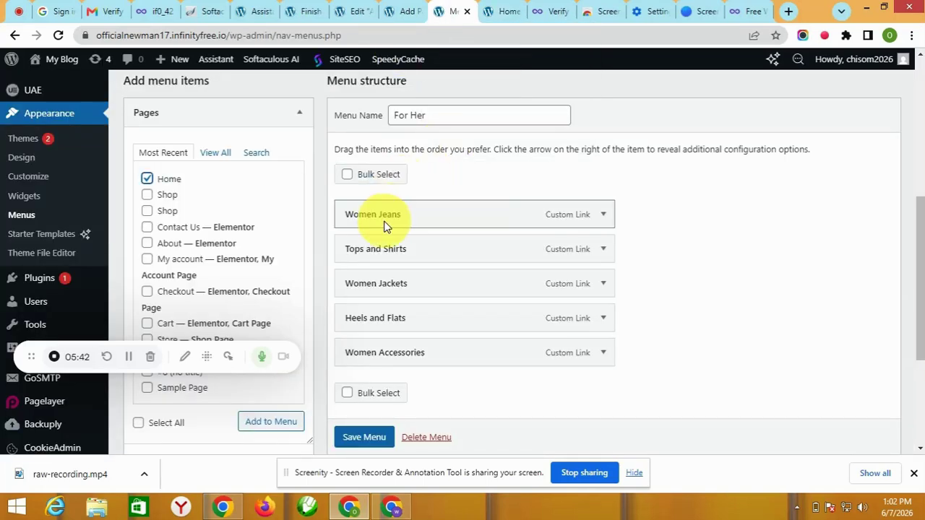
click(503, 11)
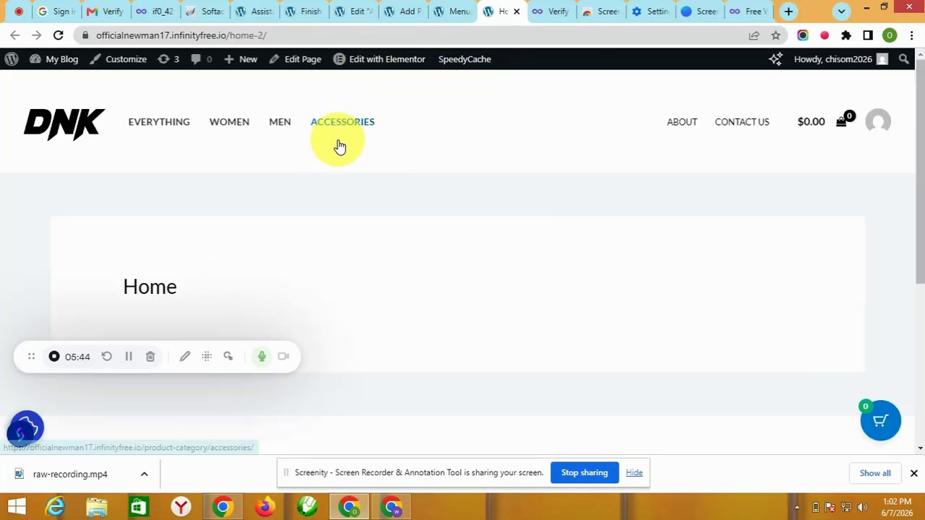
scroll(274, 209, down, 3)
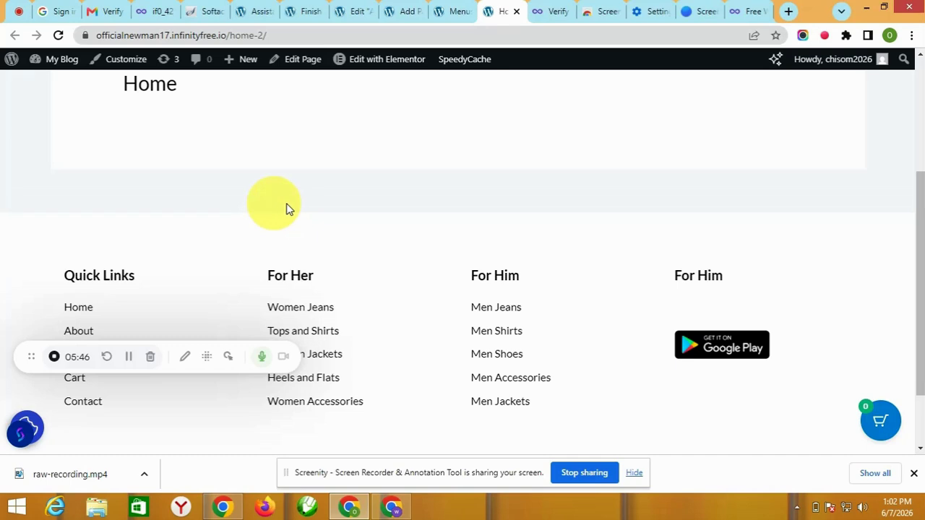
scroll(286, 209, down, 2)
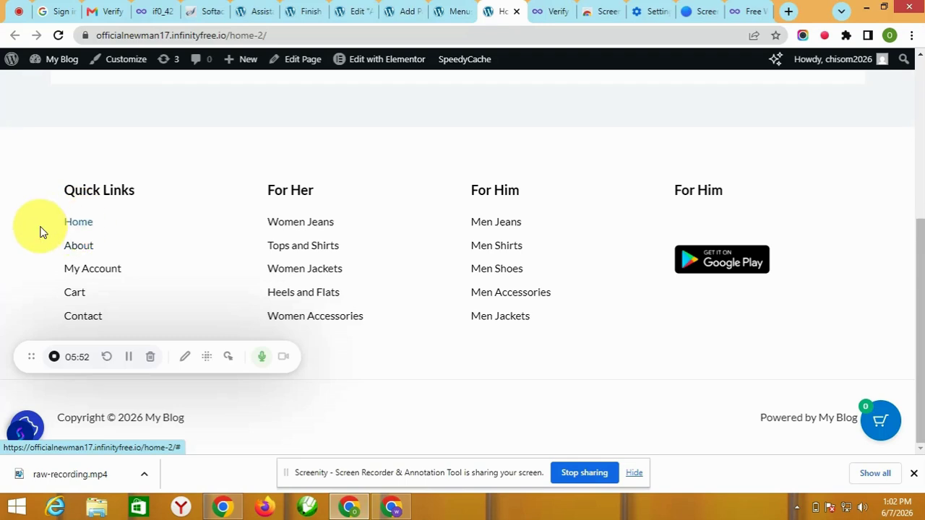
scroll(547, 99, up, 10)
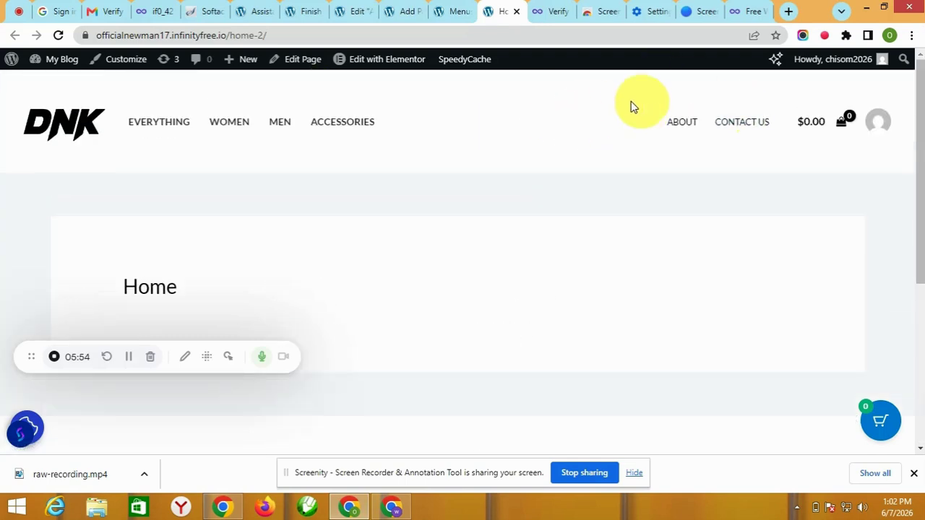
click(451, 11)
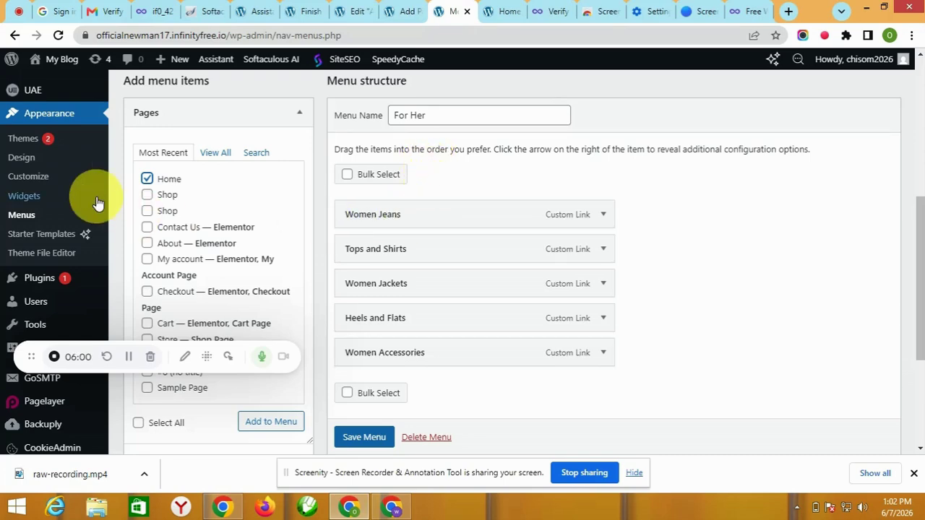
Add the Home page to the For Her menu and save the menu
scroll(345, 219, down, 3)
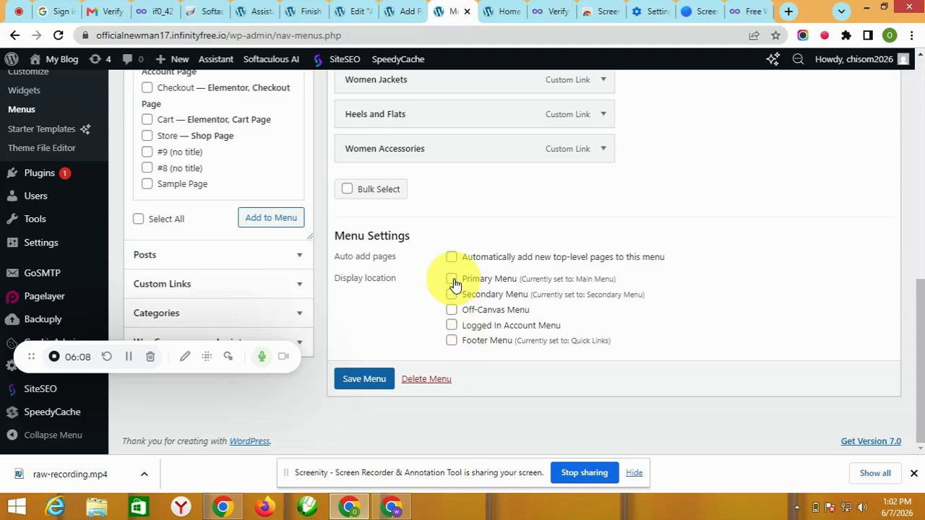
scroll(303, 202, up, 3)
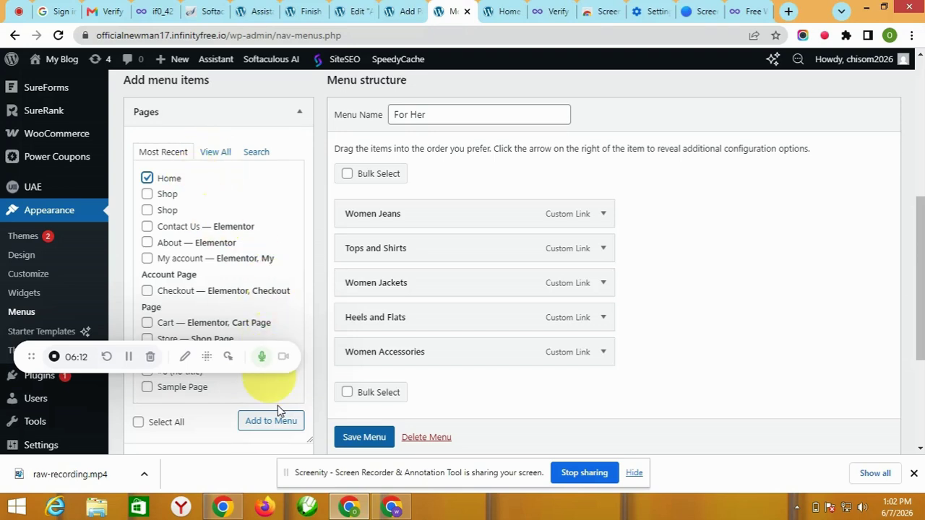
click(277, 424)
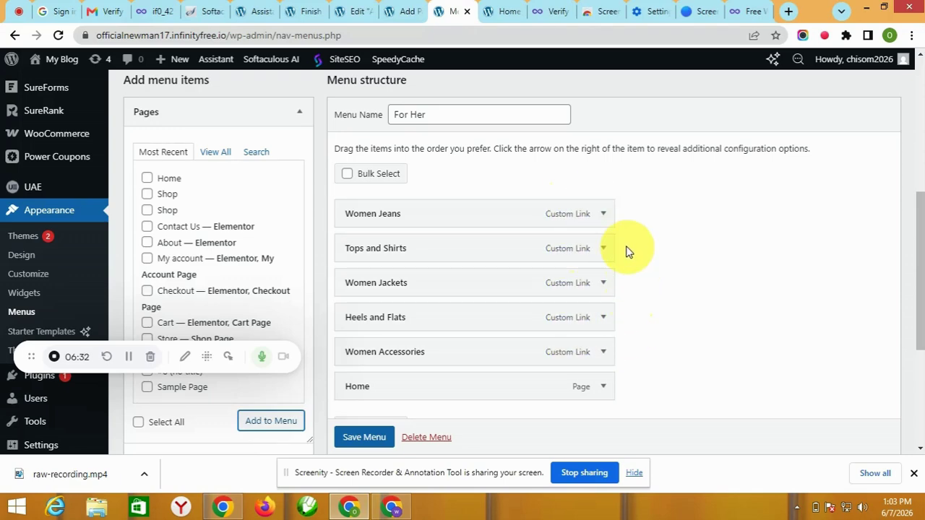
scroll(545, 419, down, 5)
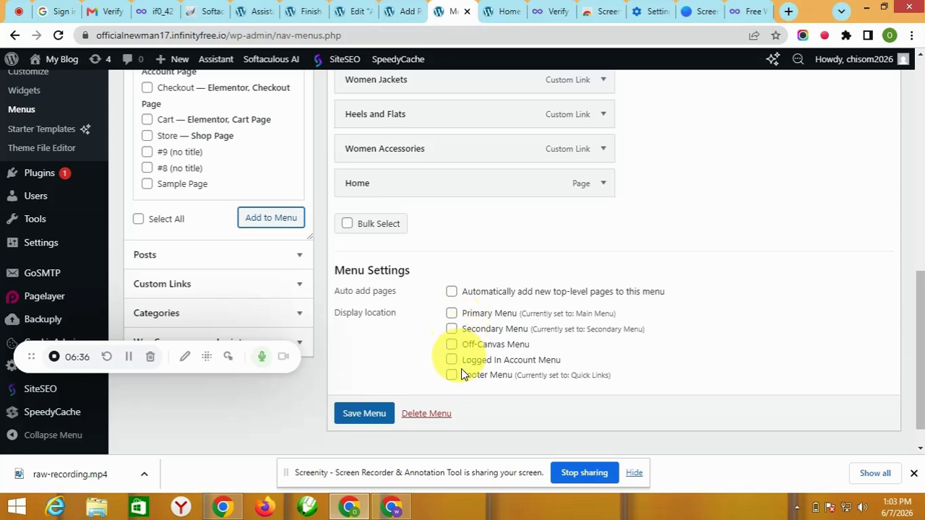
scroll(374, 421, down, 1)
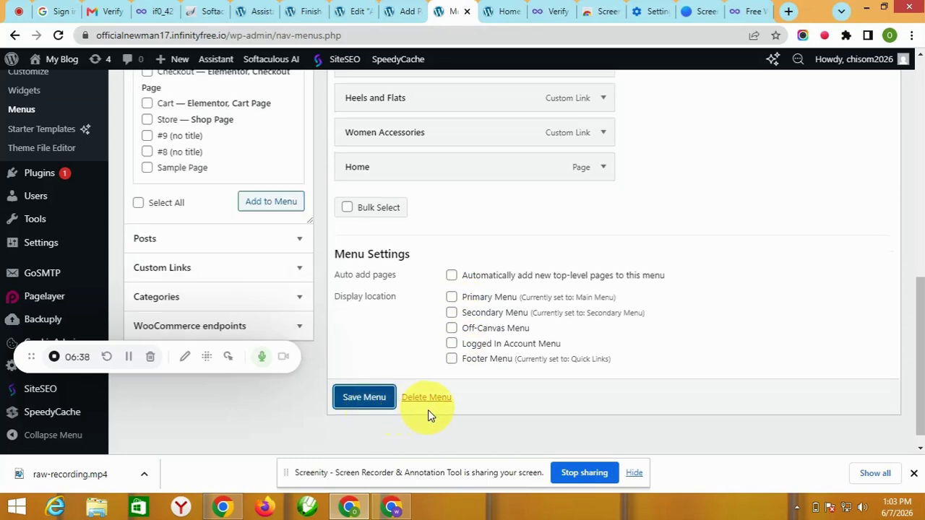
click(367, 399)
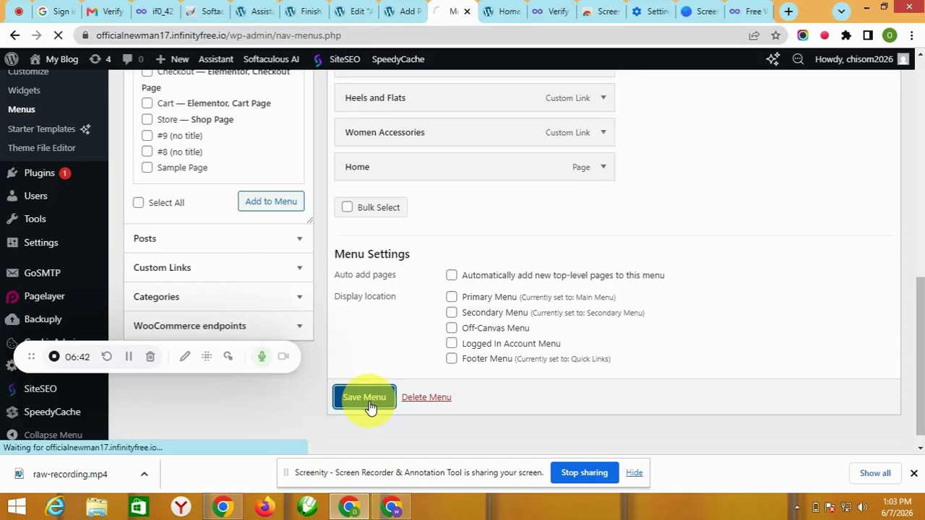
scroll(549, 217, up, 1)
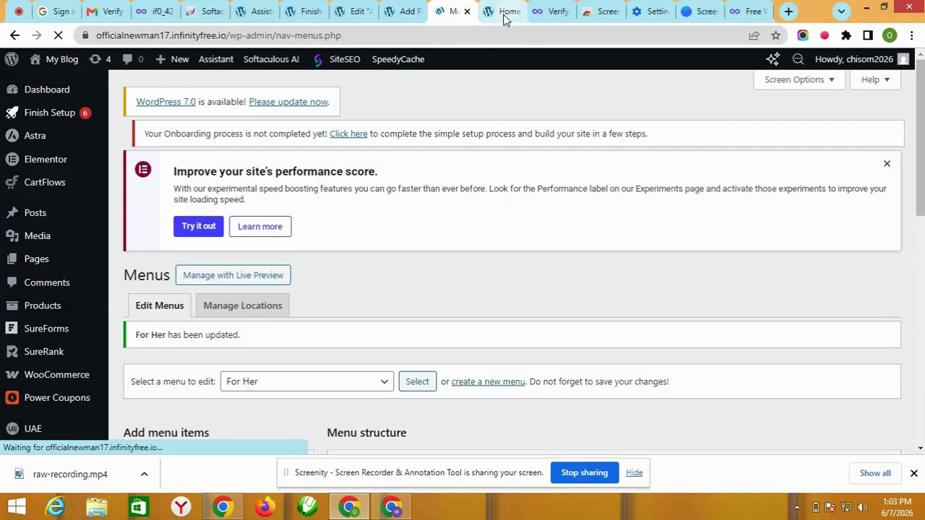
Reload the published Home page and check its header navigation and footer link columns for the menu change
click(503, 17)
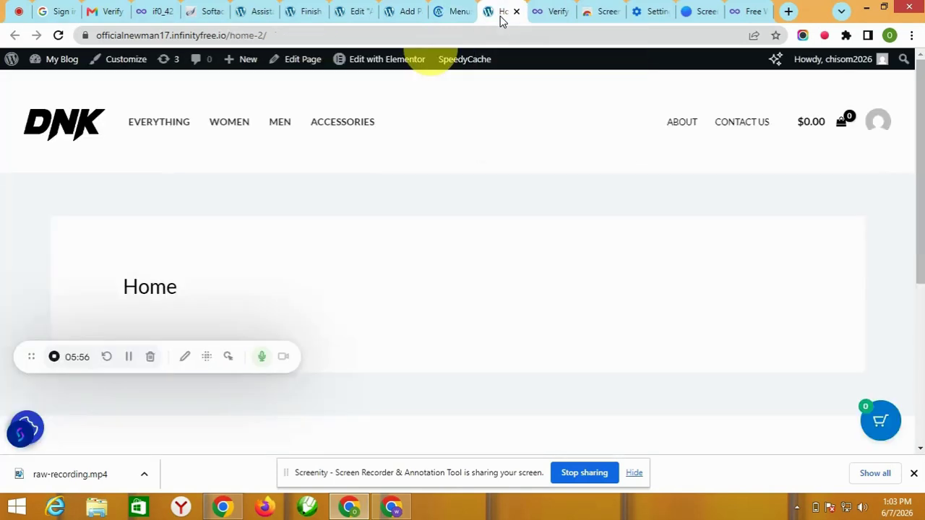
click(59, 36)
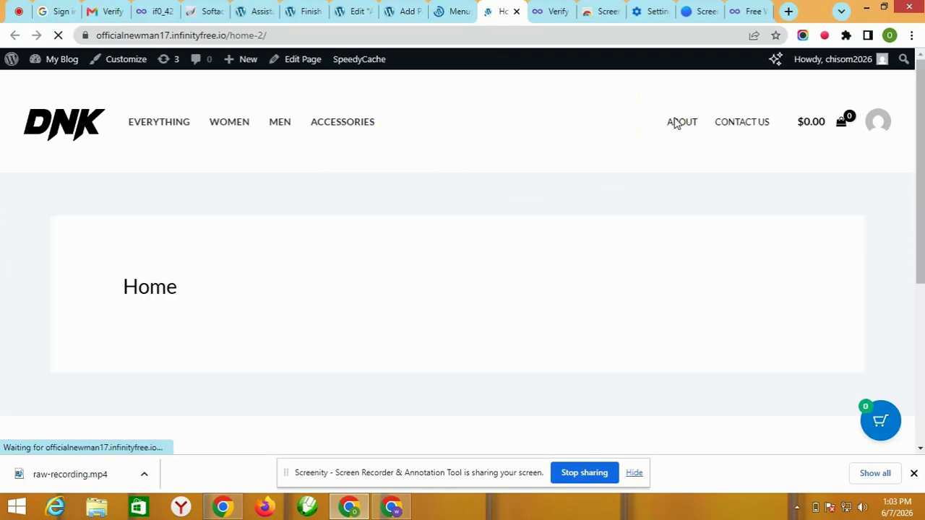
scroll(347, 170, down, 4)
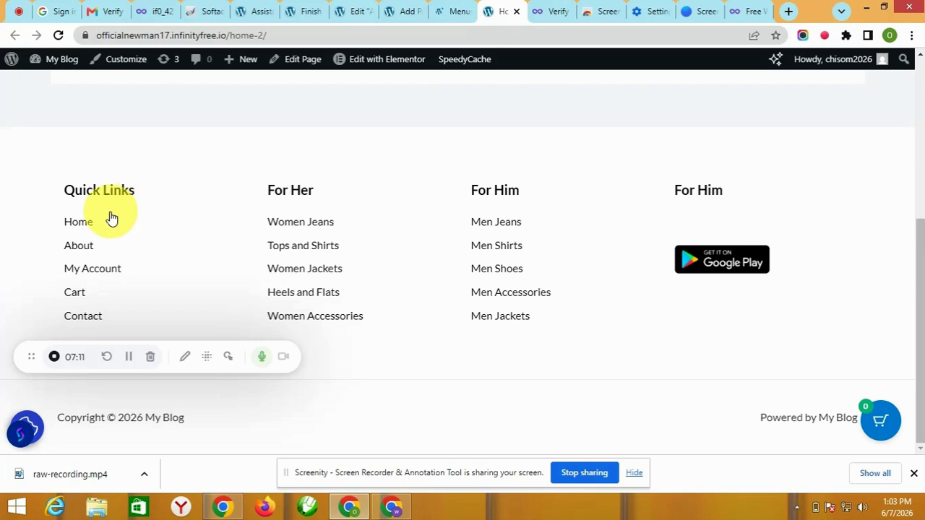
scroll(166, 206, up, 1)
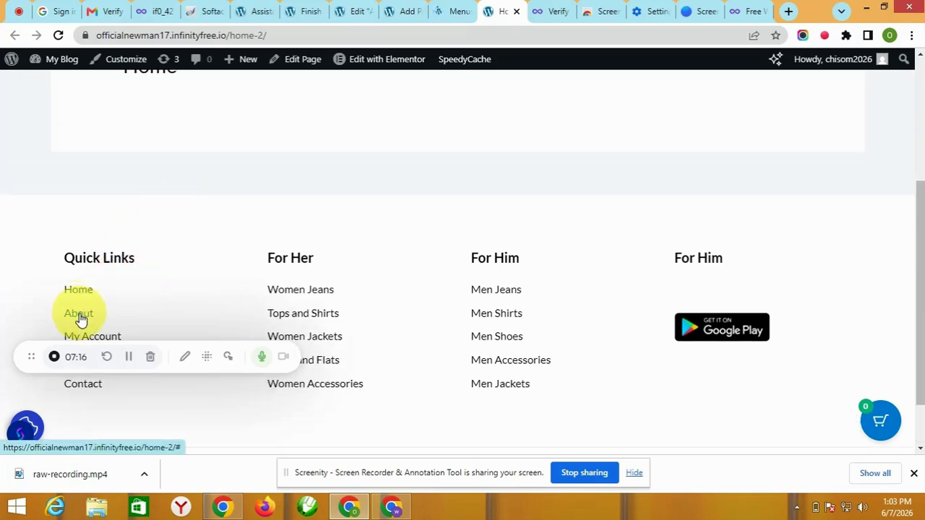
Test the Home link under Quick Links in the footer and recheck the page header
click(78, 291)
scroll(79, 296, down, 1)
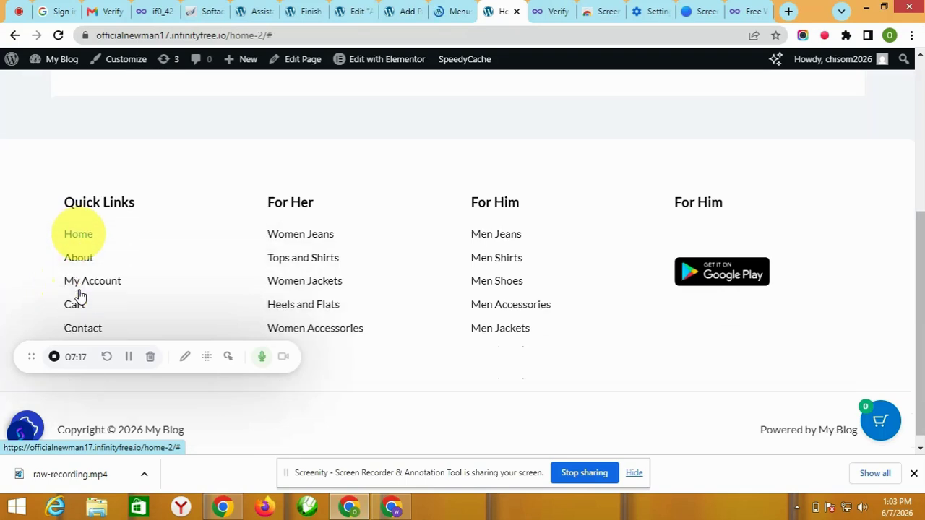
click(78, 224)
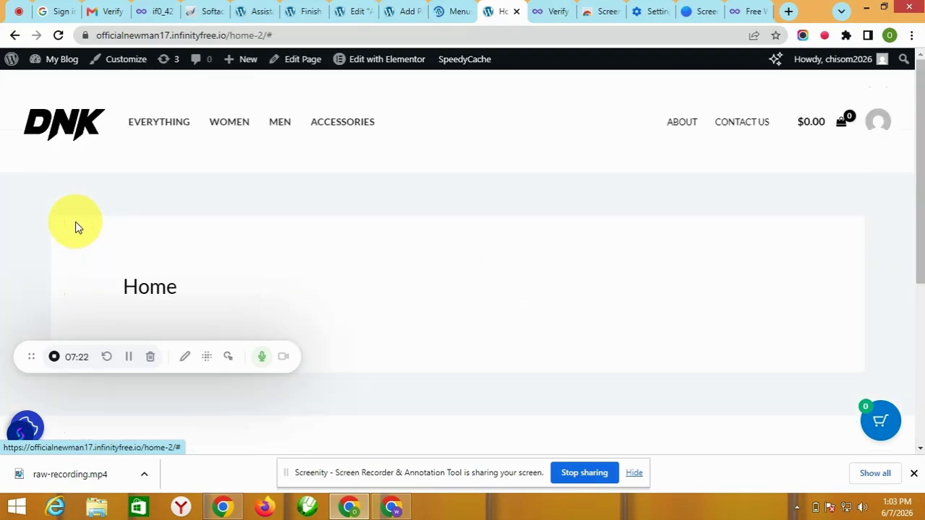
scroll(223, 242, down, 5)
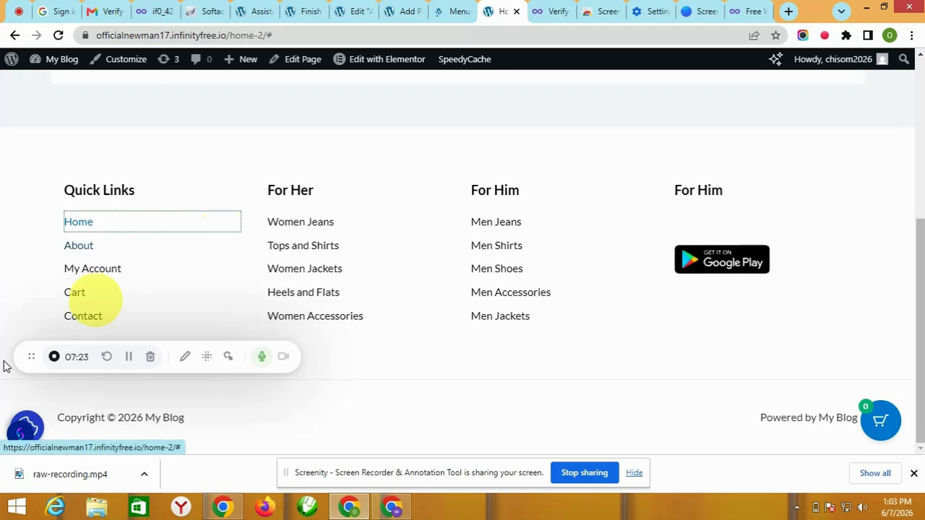
scroll(455, 273, up, 4)
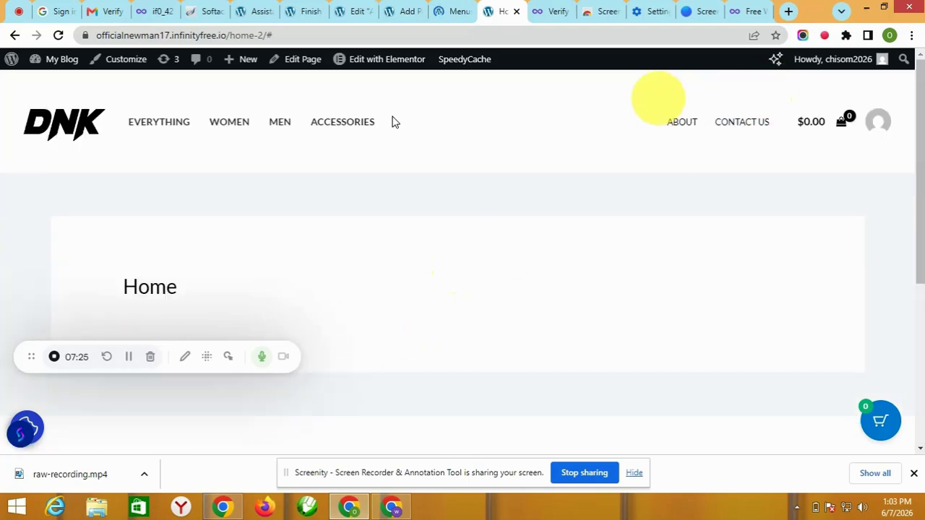
Return to the Menus settings and try assigning the For Her menu to the Primary Menu display location
click(453, 11)
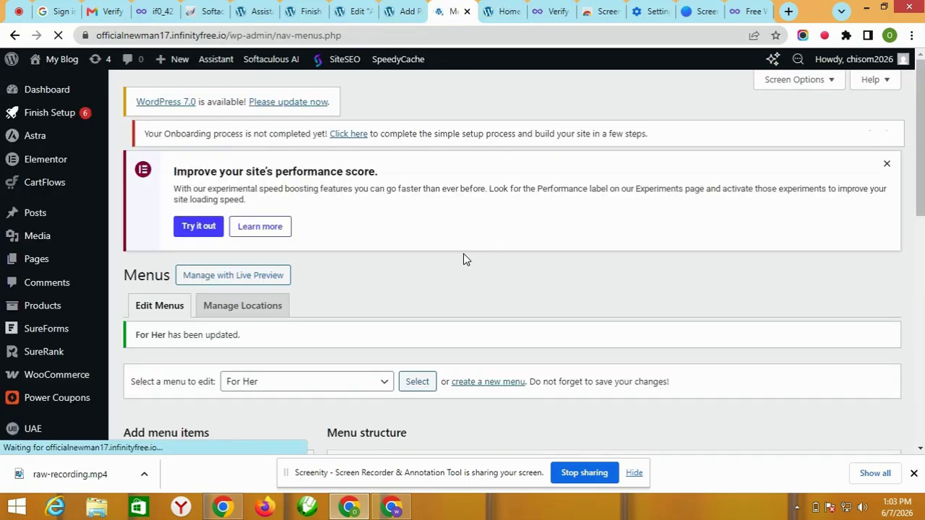
scroll(466, 259, down, 7)
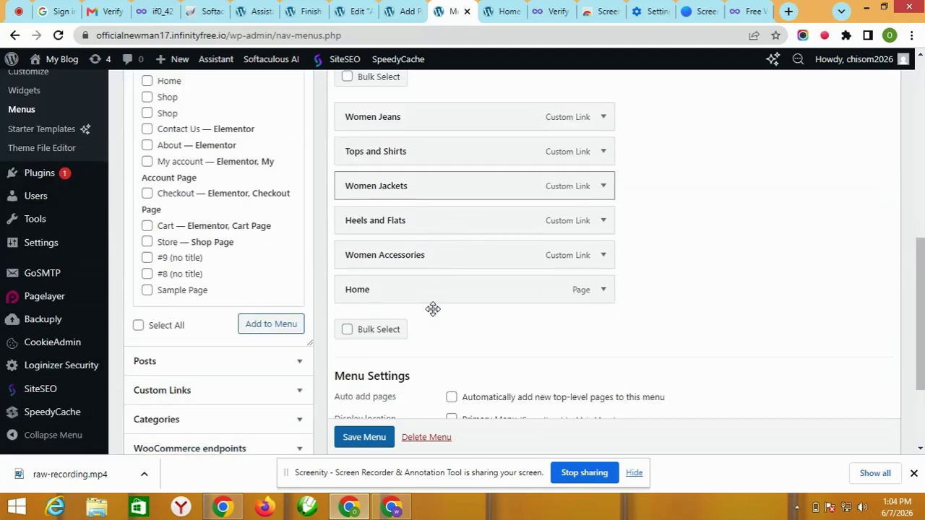
scroll(451, 340, down, 2)
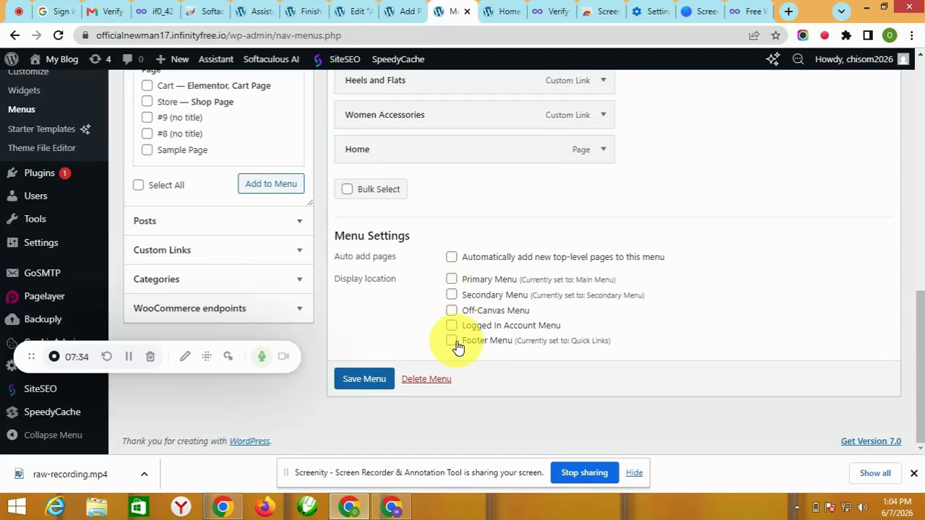
click(451, 280)
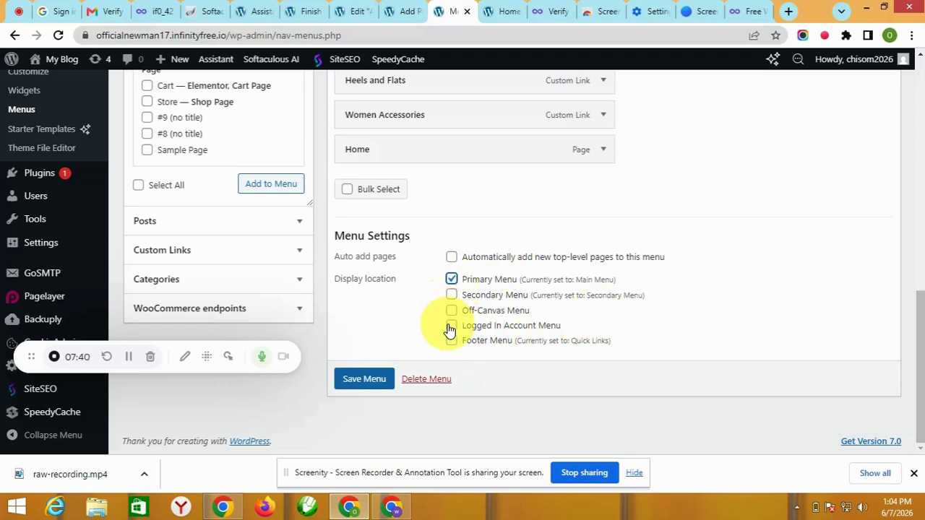
Load the Main Menu (Primary Menu) for editing and compare its items with the Home page's header navigation
scroll(491, 297, up, 4)
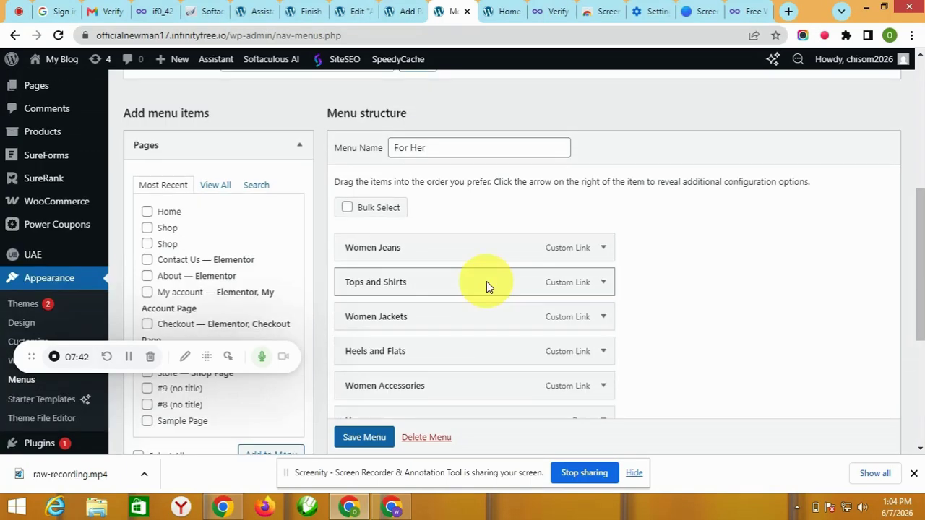
scroll(435, 270, up, 1)
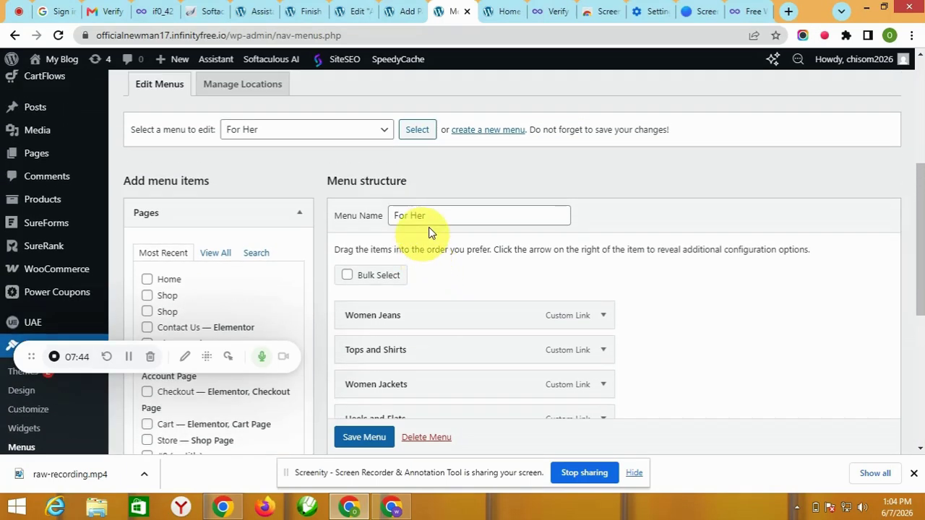
click(389, 132)
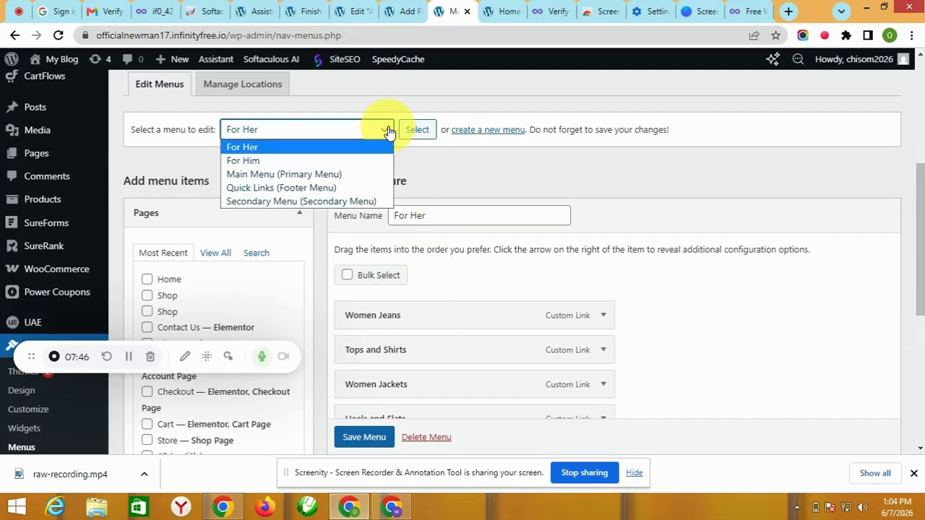
click(318, 174)
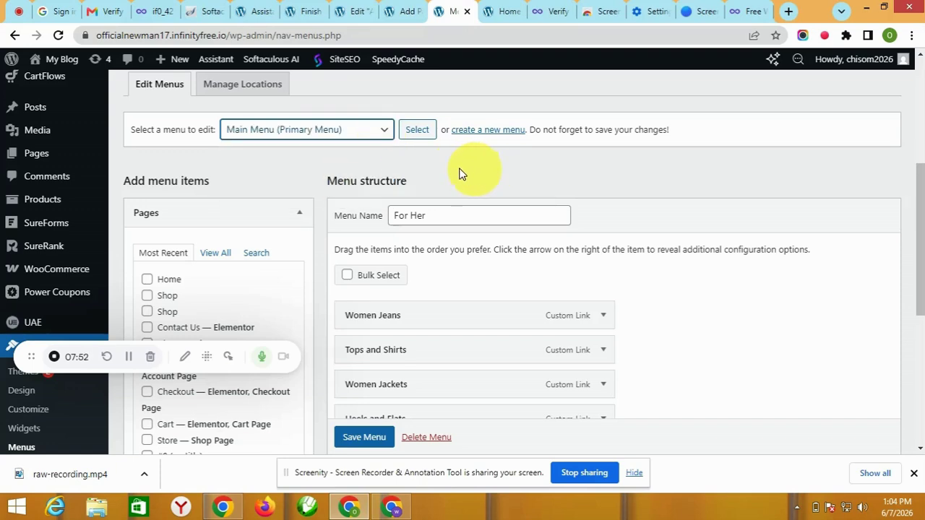
click(419, 130)
click(523, 115)
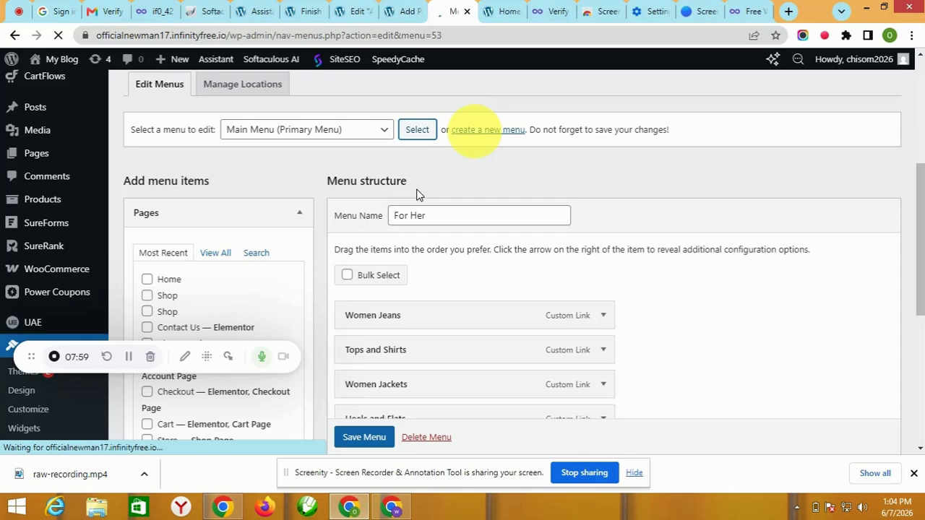
scroll(420, 194, down, 5)
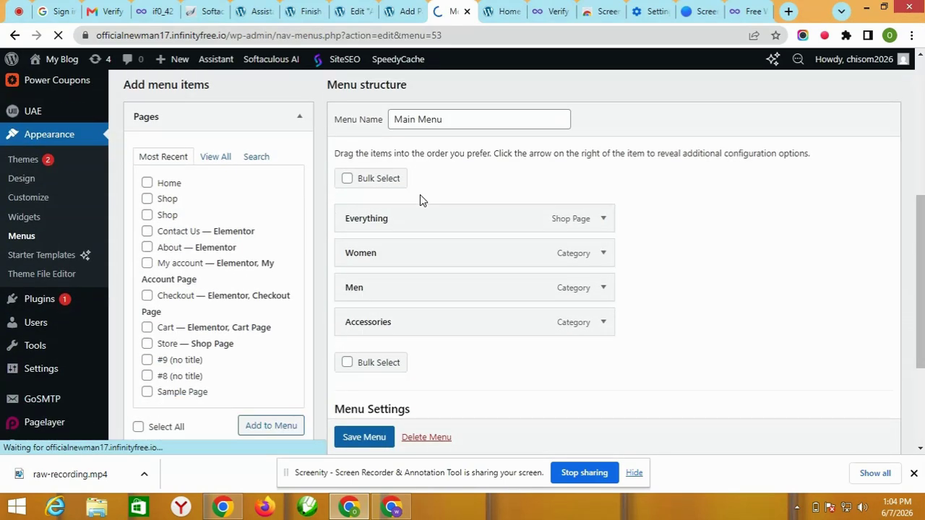
click(500, 12)
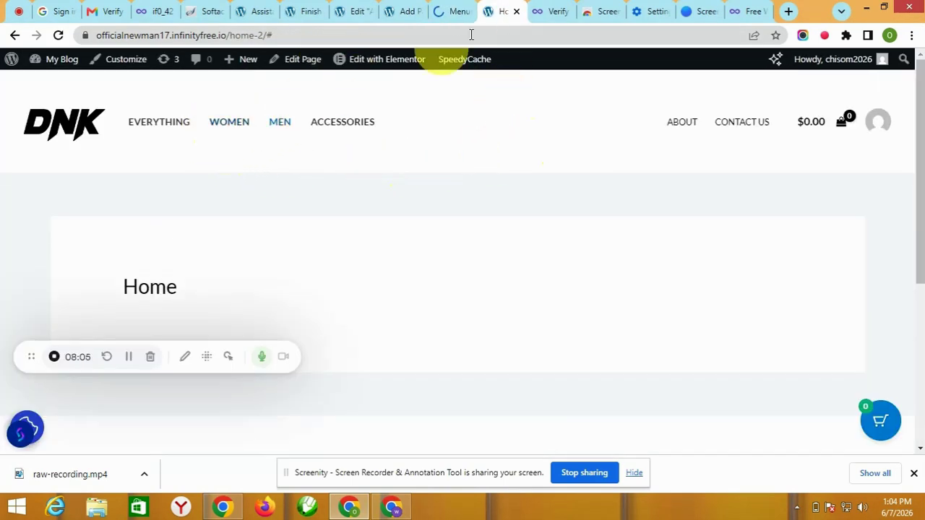
click(452, 13)
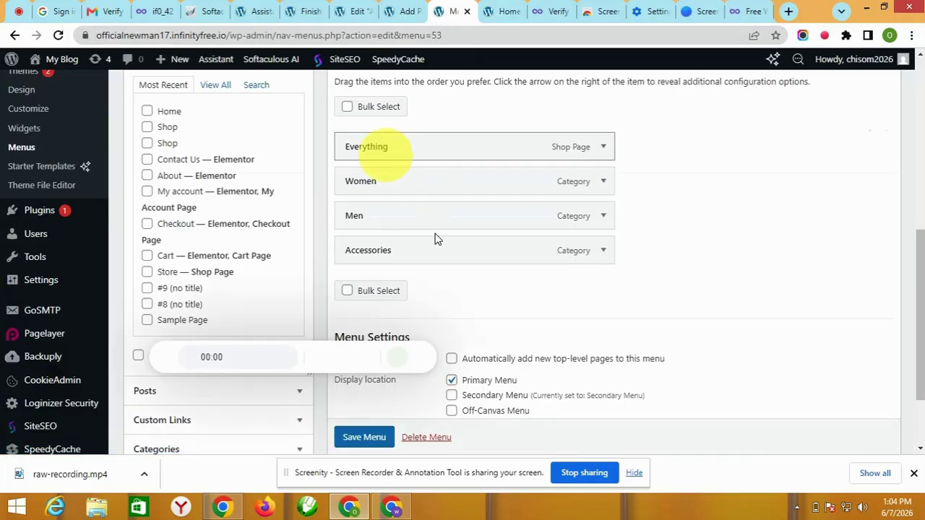
Add the Home page to the Main Menu assigned to the Primary Menu location and save the menu
scroll(412, 227, down, 2)
scroll(412, 229, up, 5)
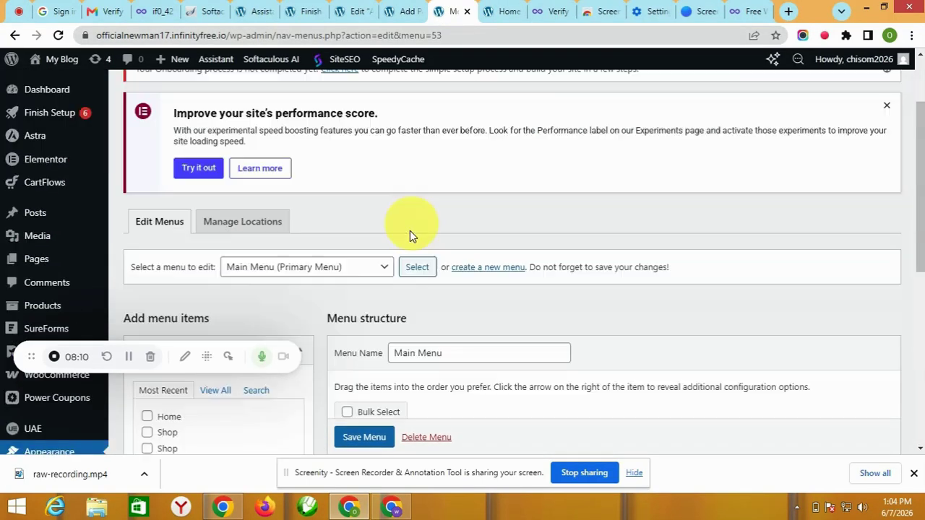
click(382, 270)
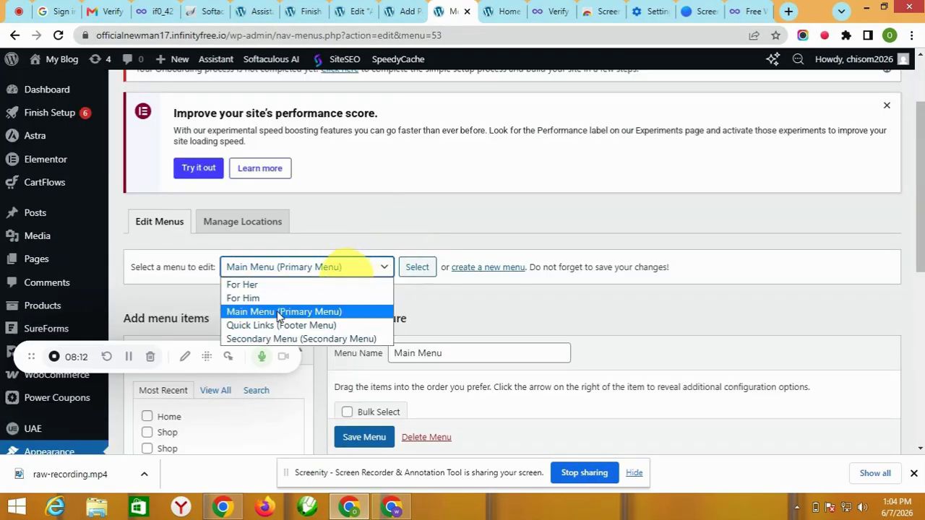
click(470, 303)
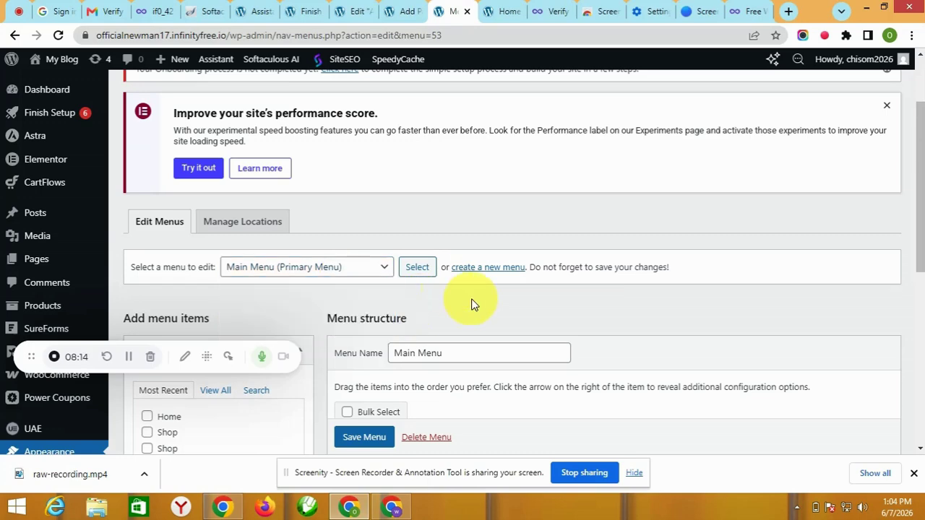
scroll(470, 300, down, 4)
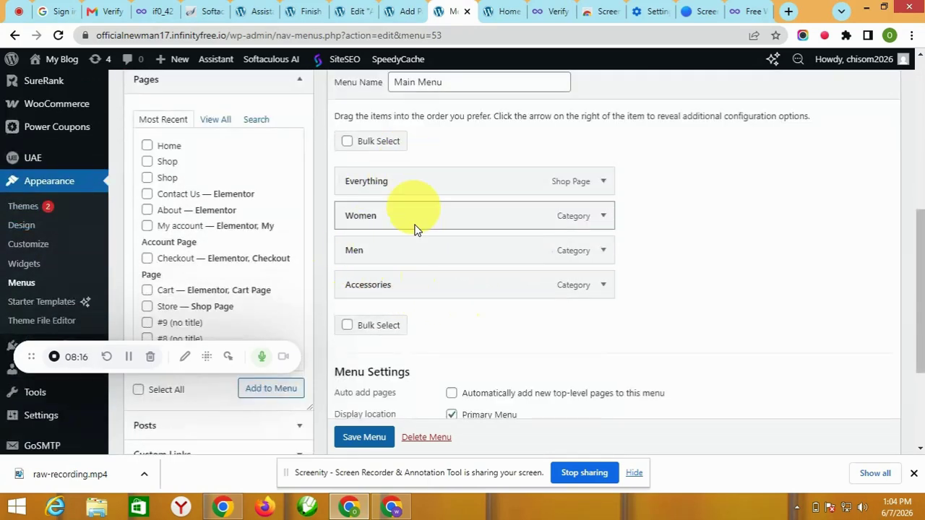
scroll(466, 390, down, 1)
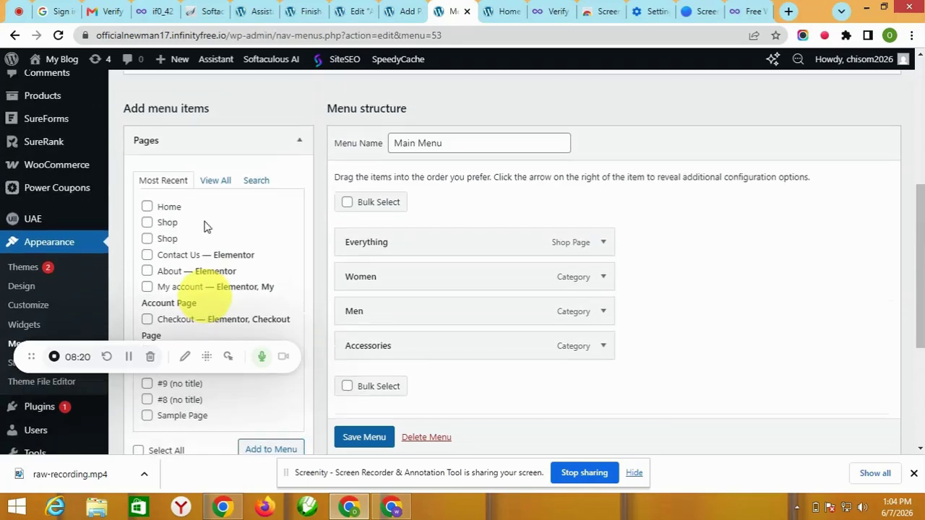
scroll(208, 250, up, 3)
click(147, 281)
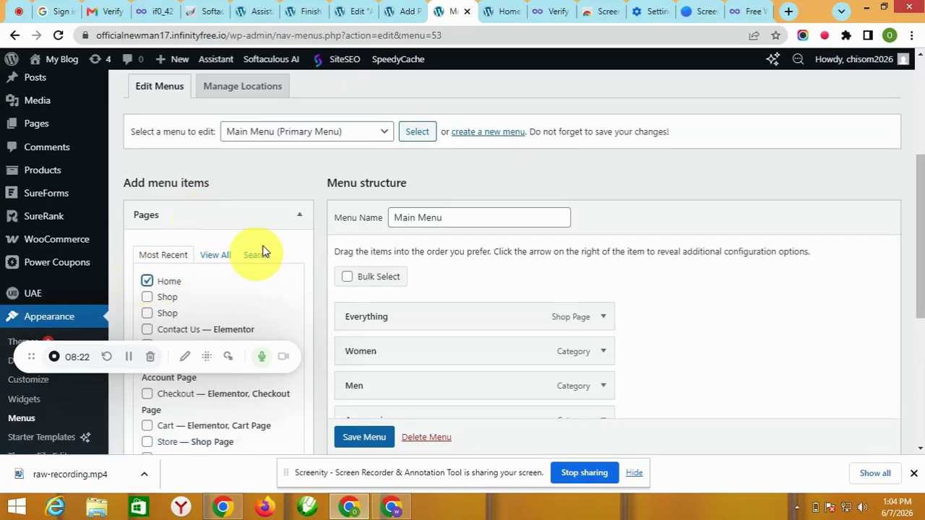
scroll(266, 242, down, 3)
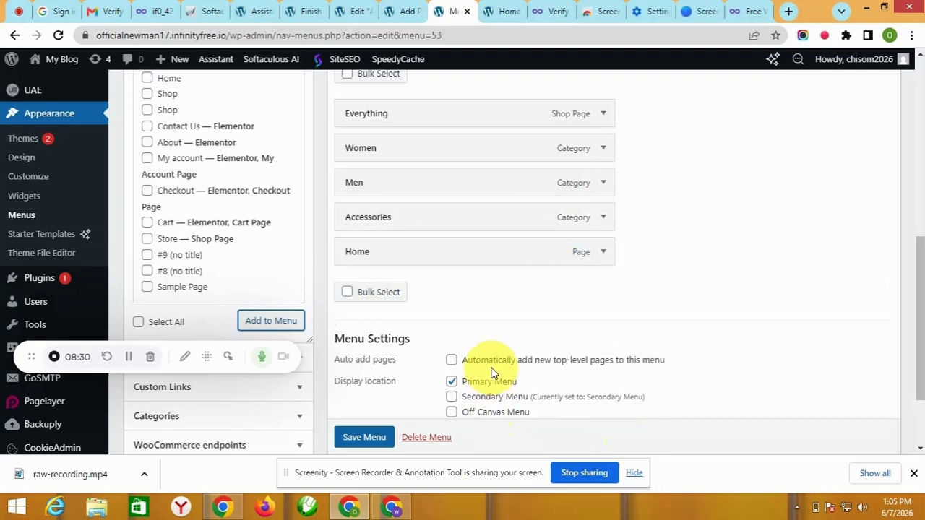
scroll(436, 401, down, 2)
click(377, 389)
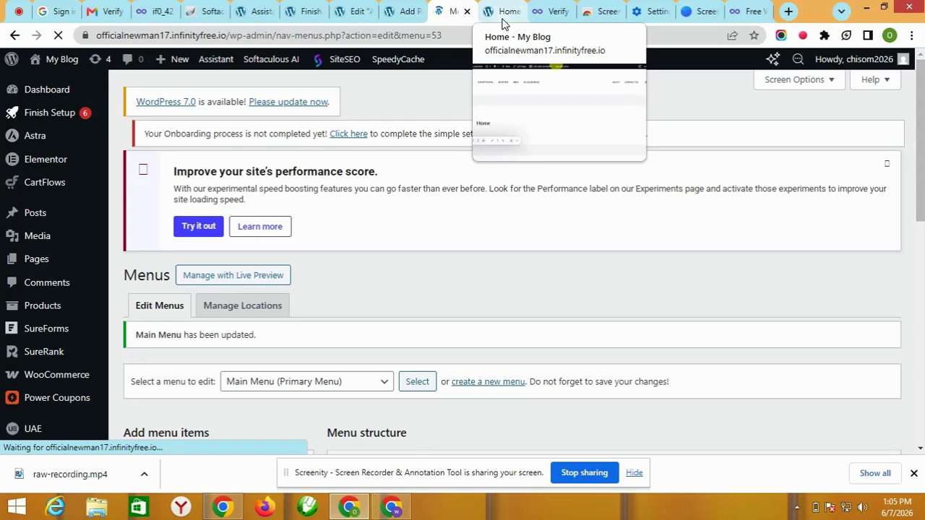
Reload the published Home page to check its header for the Home item, and return to the Menus settings
click(503, 11)
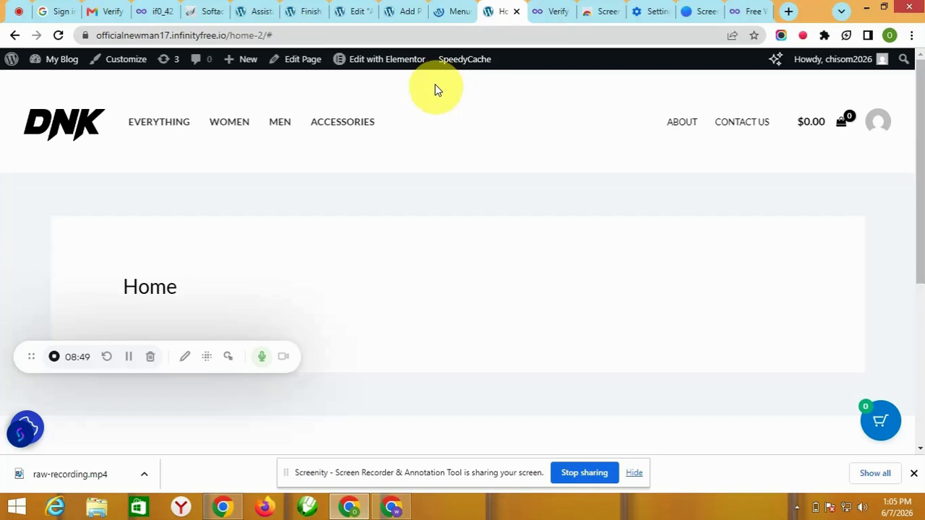
click(59, 36)
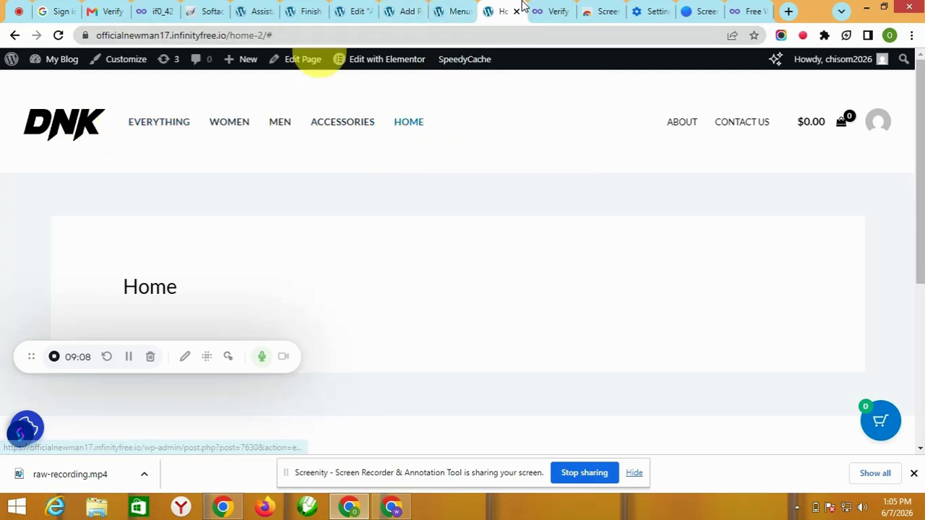
click(445, 13)
Reorder the Main Menu items as Home, Women, Men, Accessories, Everything and save the menu
scroll(404, 190, down, 6)
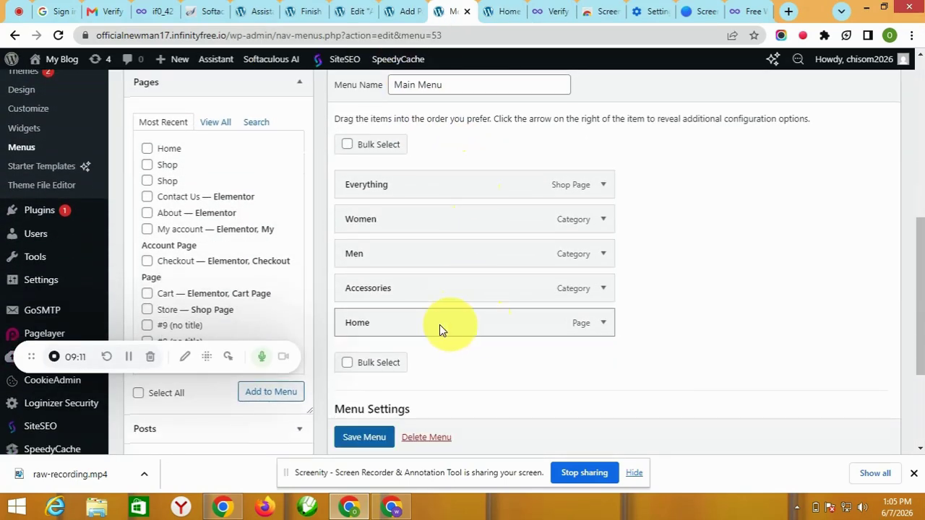
drag(439, 322, 441, 181)
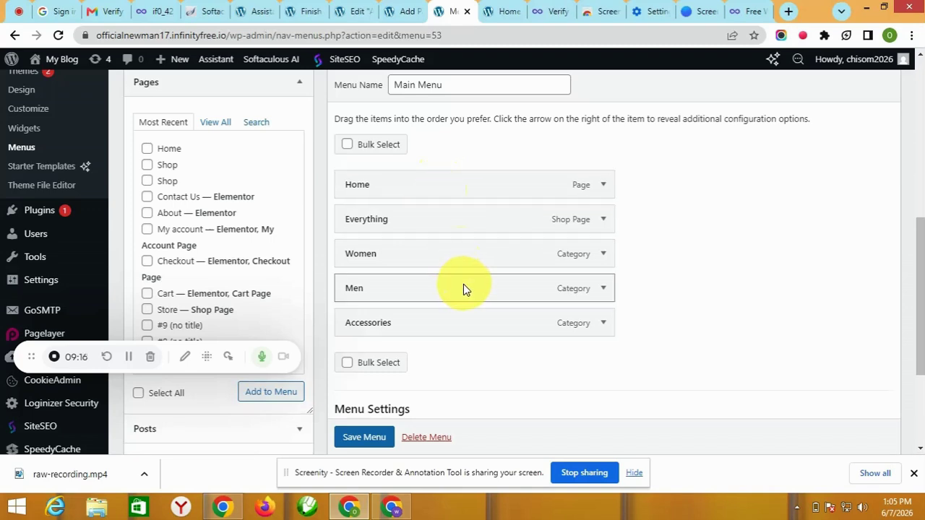
drag(443, 281, 483, 226)
drag(451, 323, 454, 290)
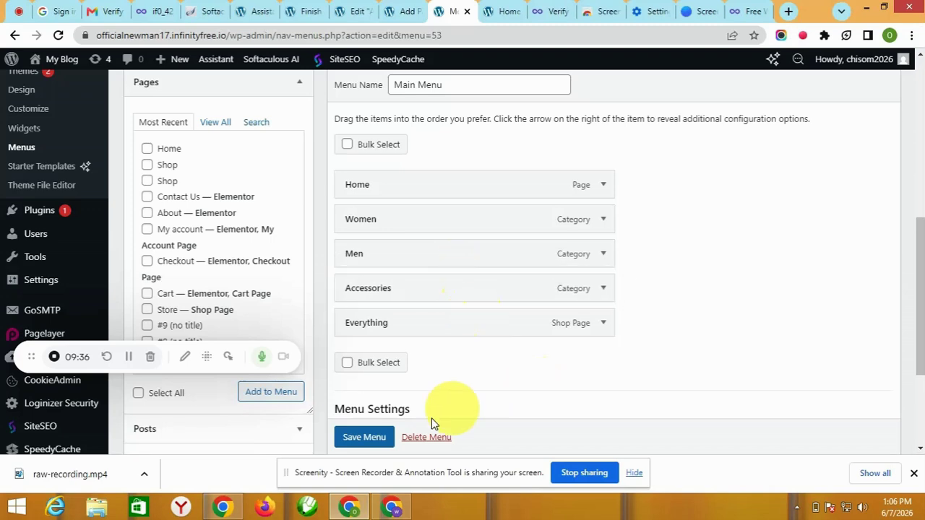
click(366, 437)
scroll(369, 434, down, 1)
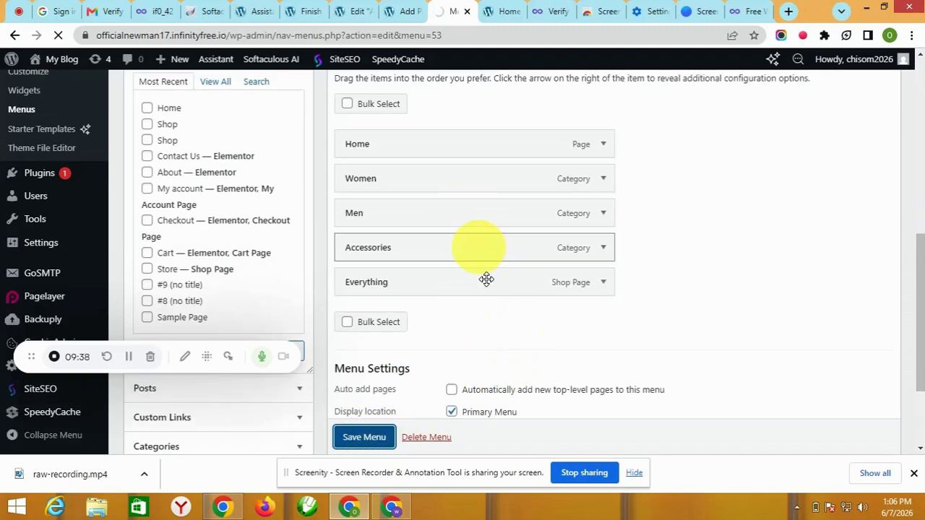
Reload the Home page to check the order of its header navigation items, and go back to the Menus settings
click(509, 14)
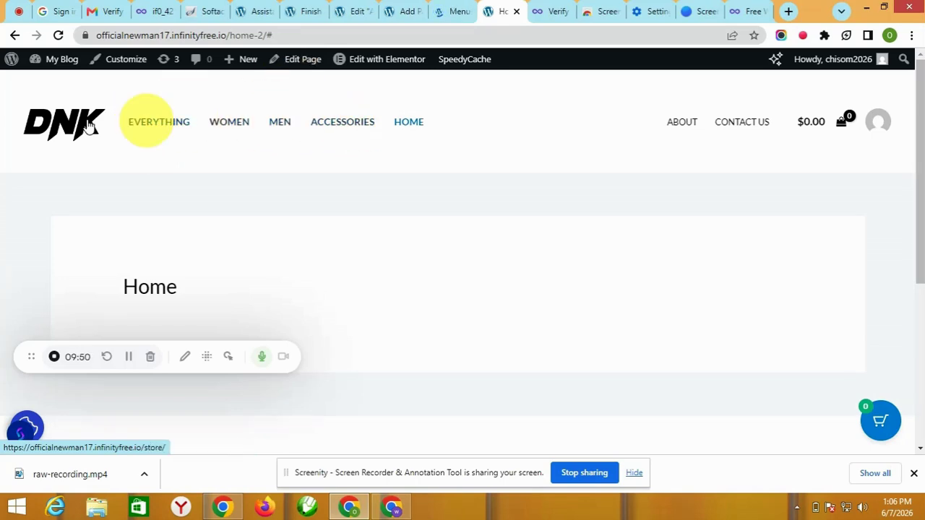
click(58, 35)
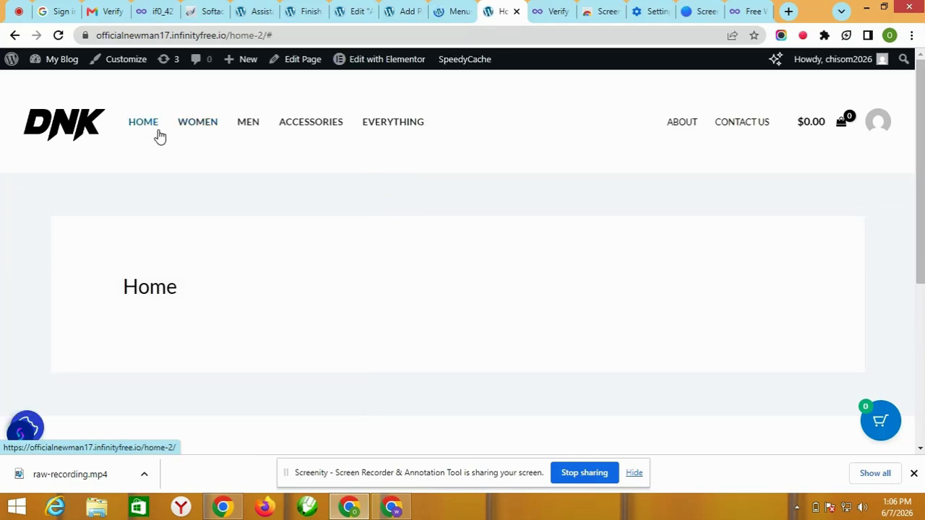
click(457, 12)
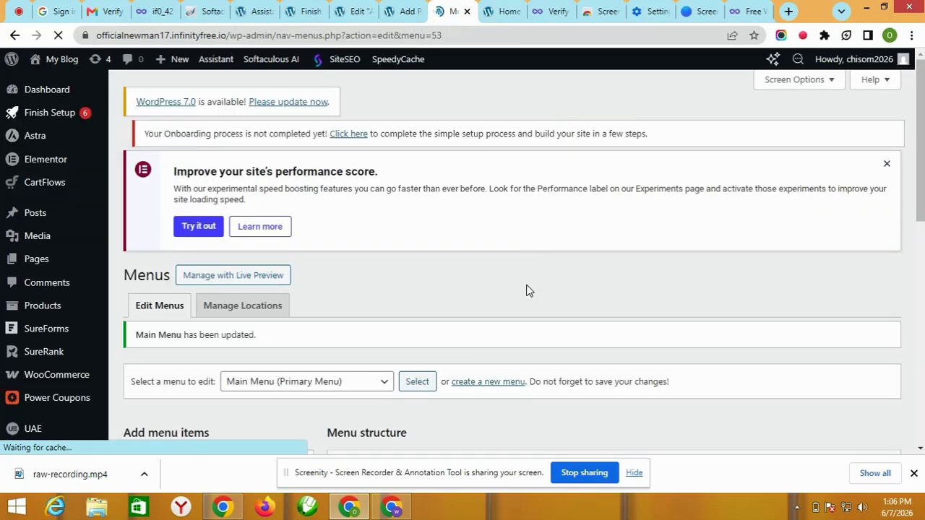
Place Accessories directly below Home, nest Women under Accessories and Men under Women, and save the Main Menu
scroll(525, 291, down, 5)
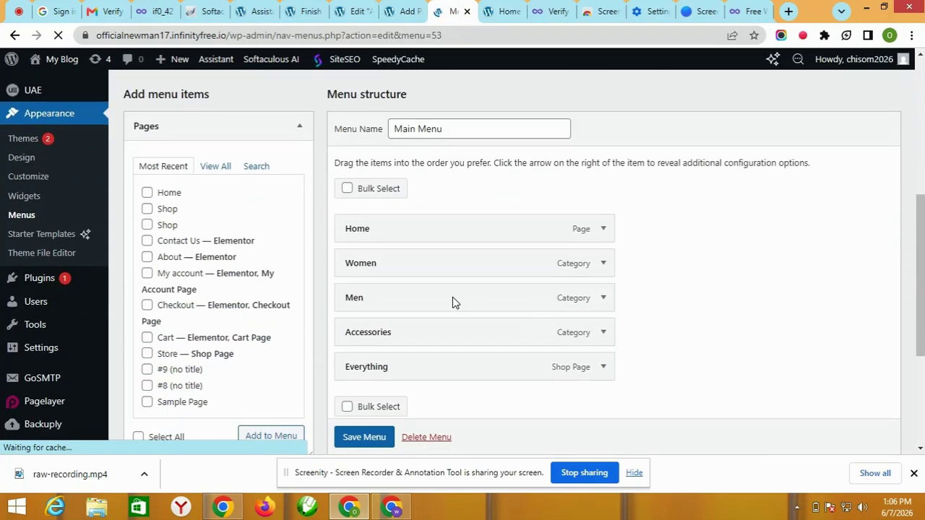
scroll(481, 270, up, 1)
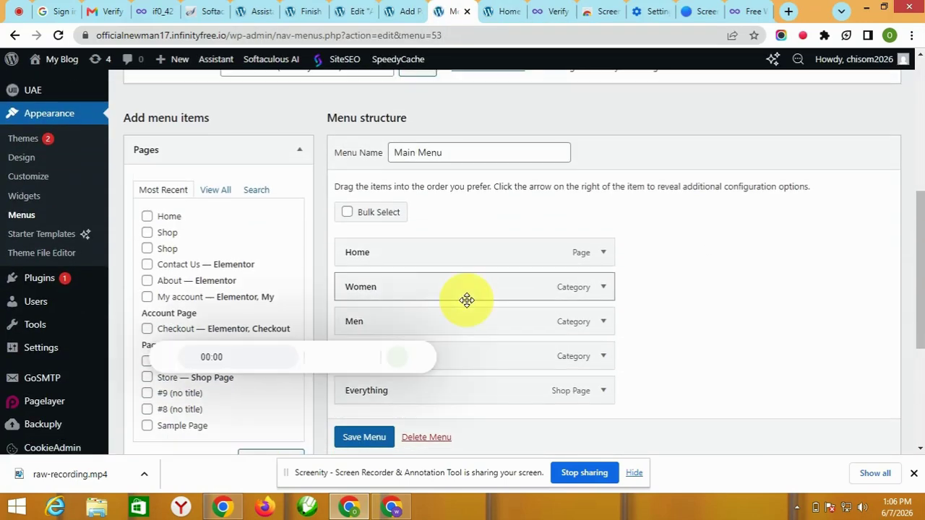
scroll(468, 298, down, 1)
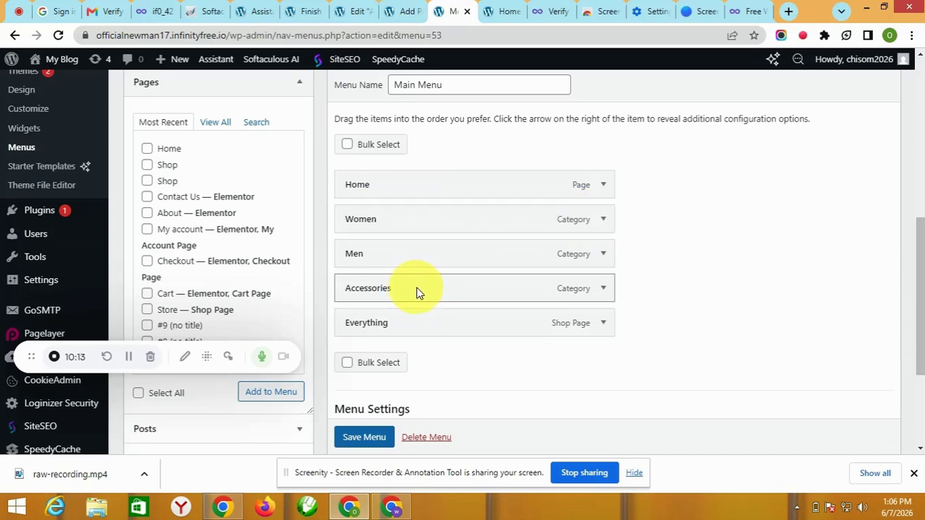
drag(433, 292, 439, 211)
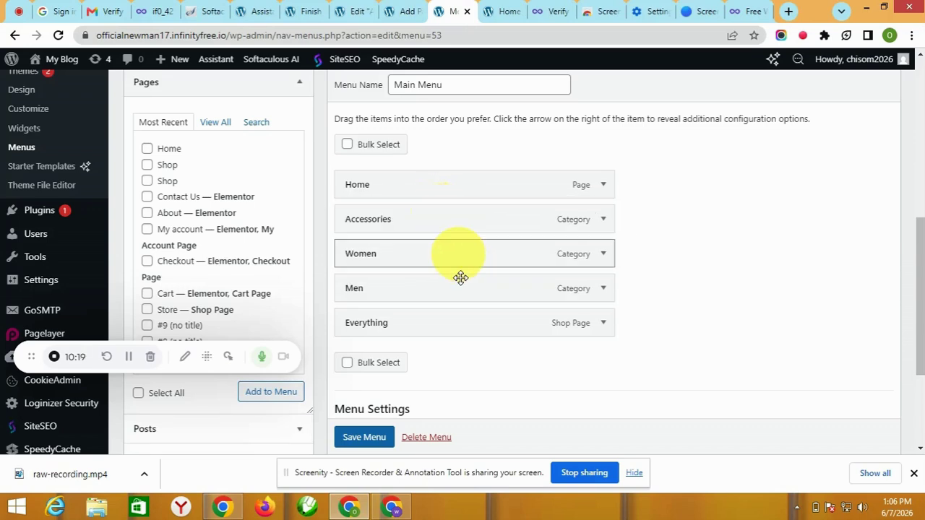
drag(448, 257, 482, 260)
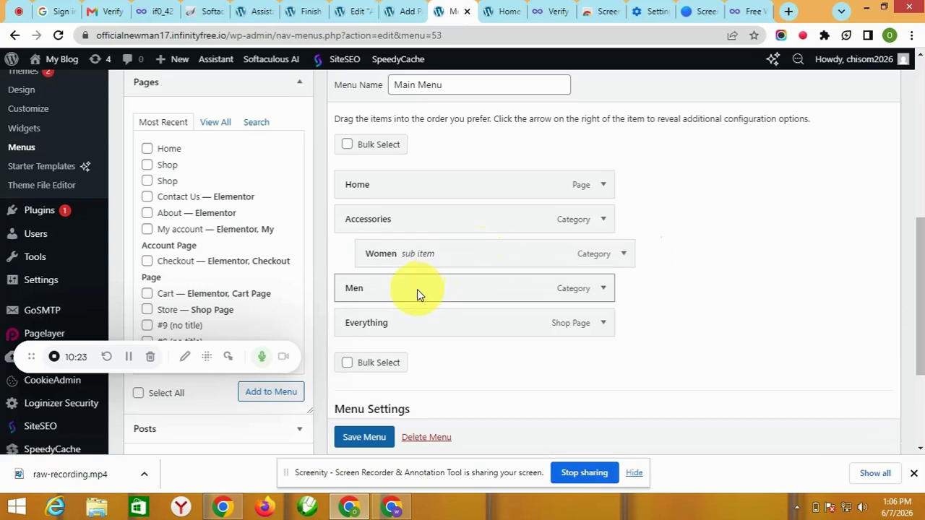
drag(444, 293, 464, 289)
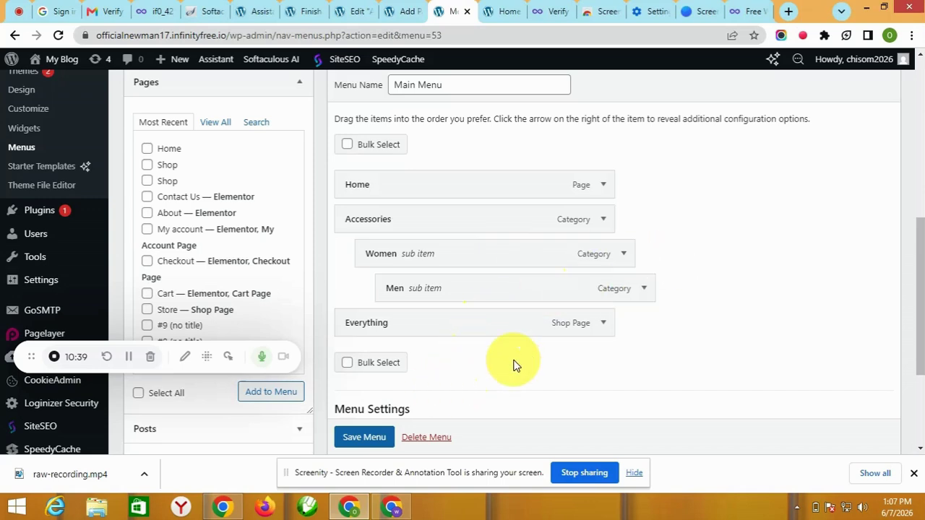
scroll(514, 365, down, 1)
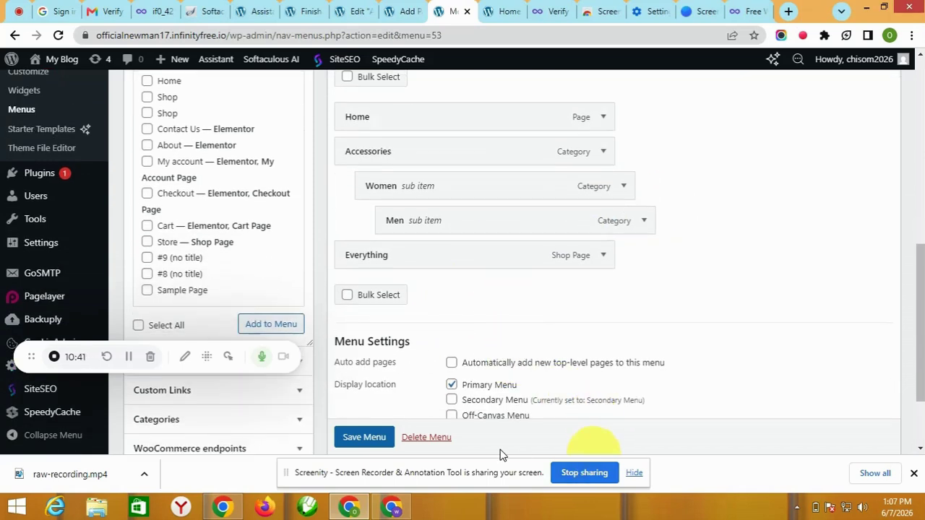
scroll(365, 438, down, 1)
click(365, 438)
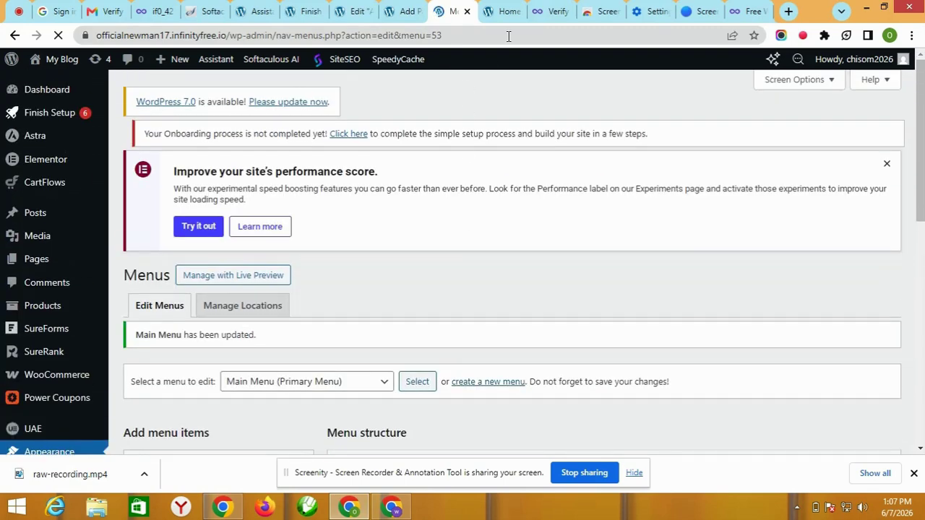
Reload the Home page and inspect the Accessories dropdown with its nested Women submenu in the header
click(505, 12)
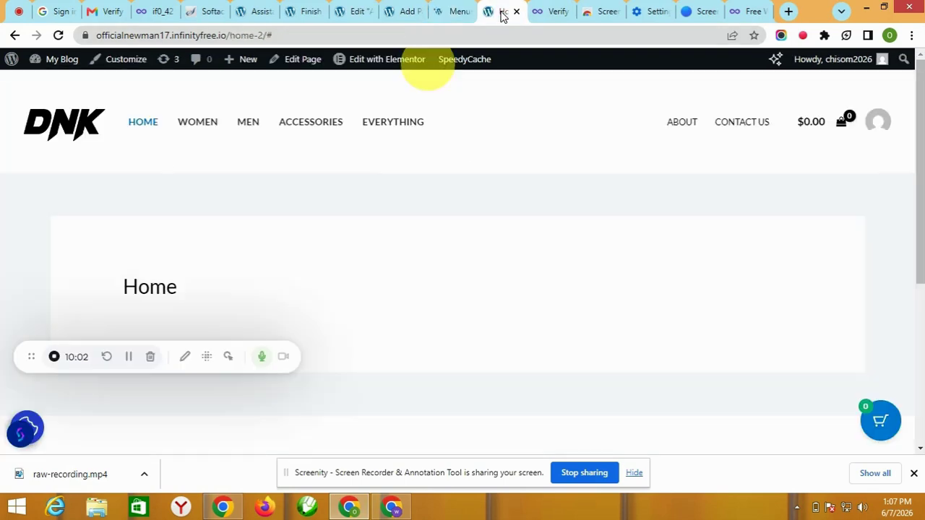
click(57, 35)
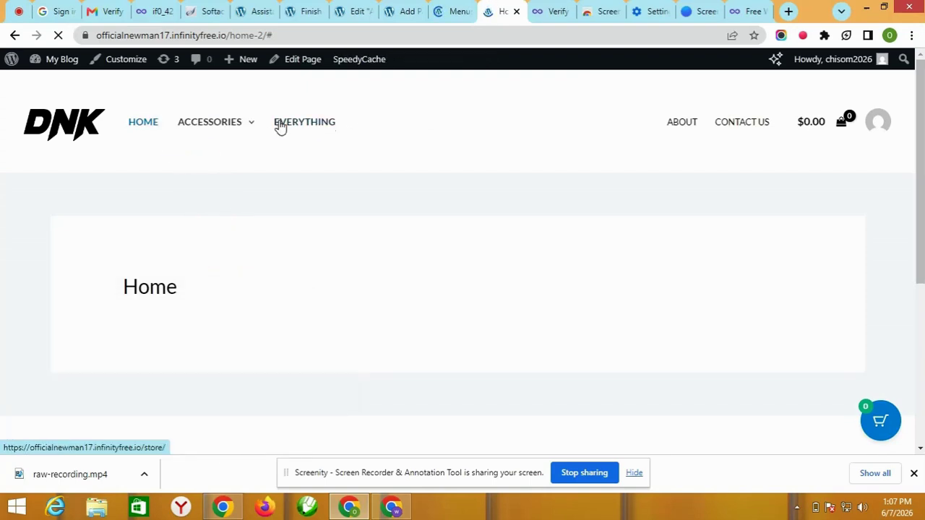
mouse_move(210, 130)
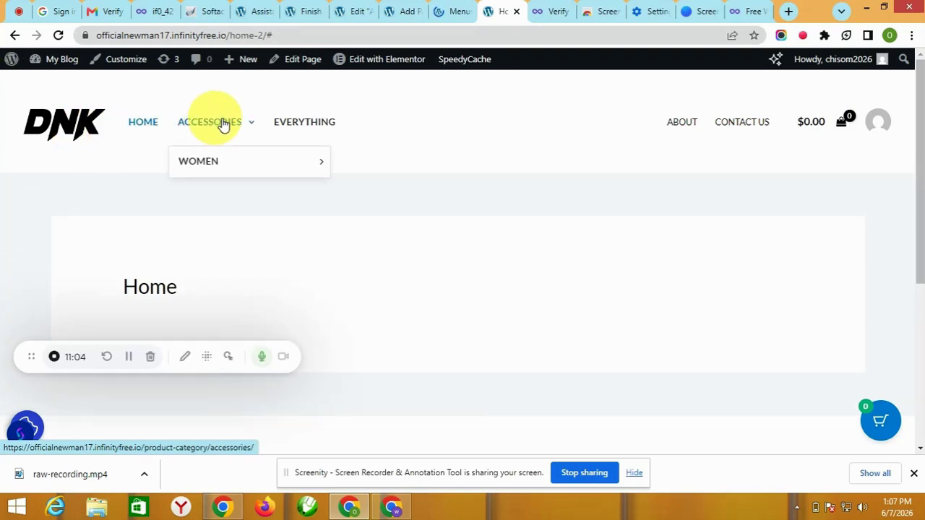
mouse_move(244, 163)
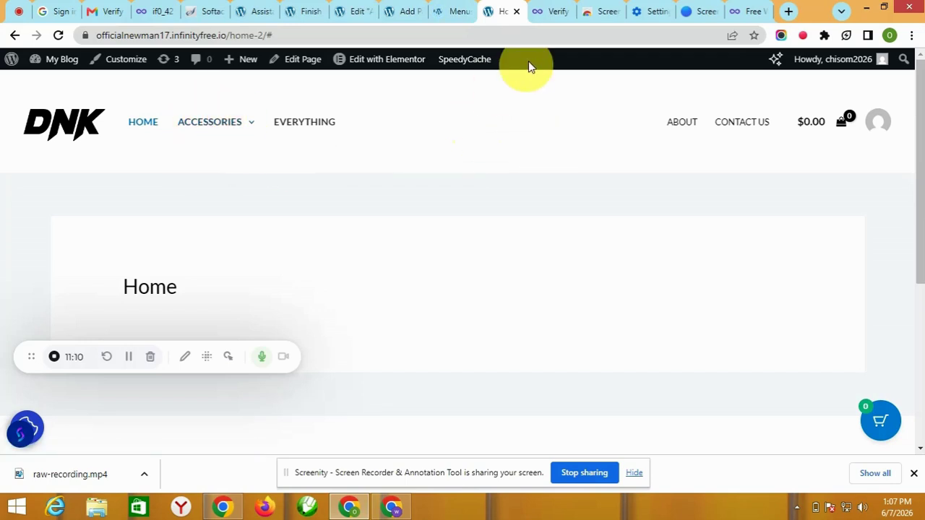
Open konga.com in the browser and examine its category navigation bar as an example of a store menu
click(747, 11)
click(632, 29)
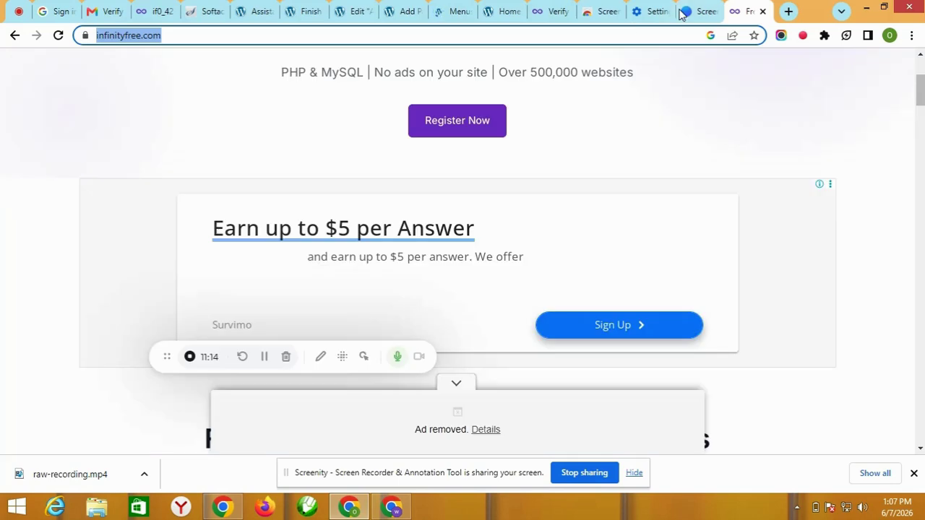
text(kong)
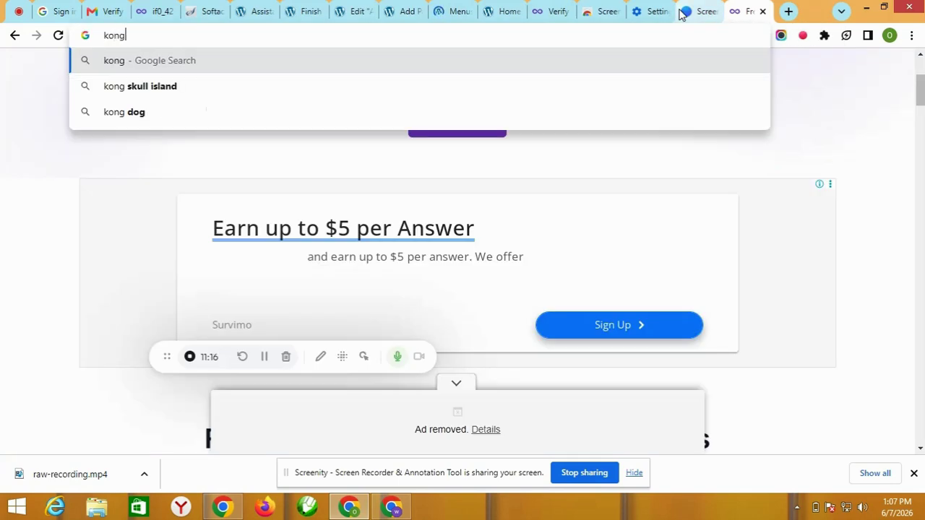
text(a.)
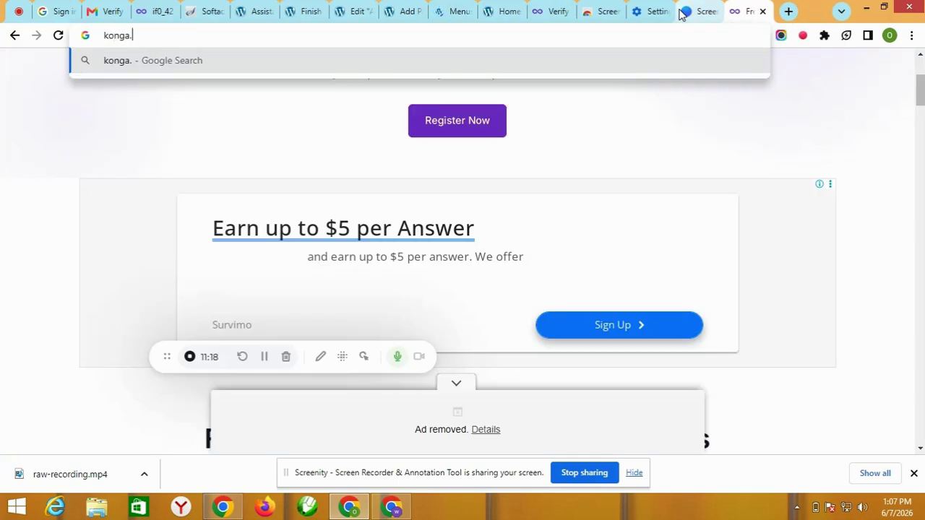
text(com)
key(Return)
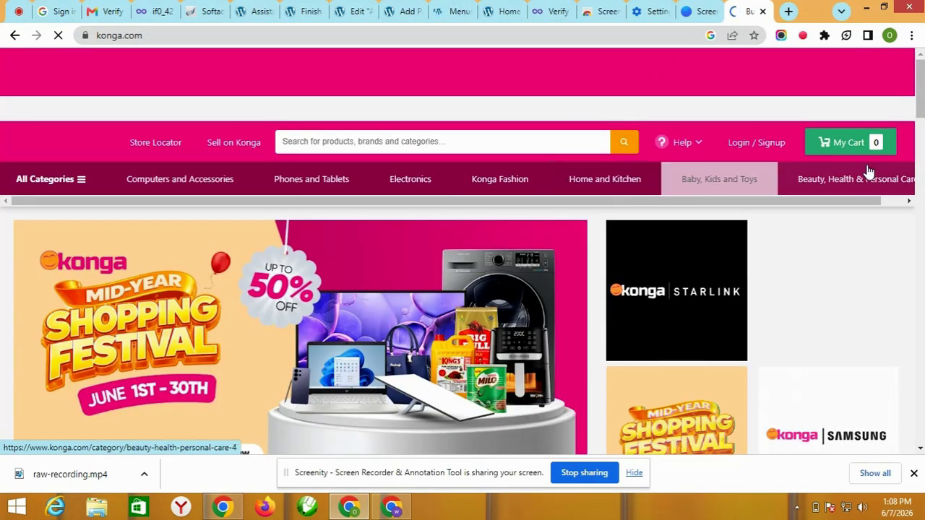
mouse_move(692, 148)
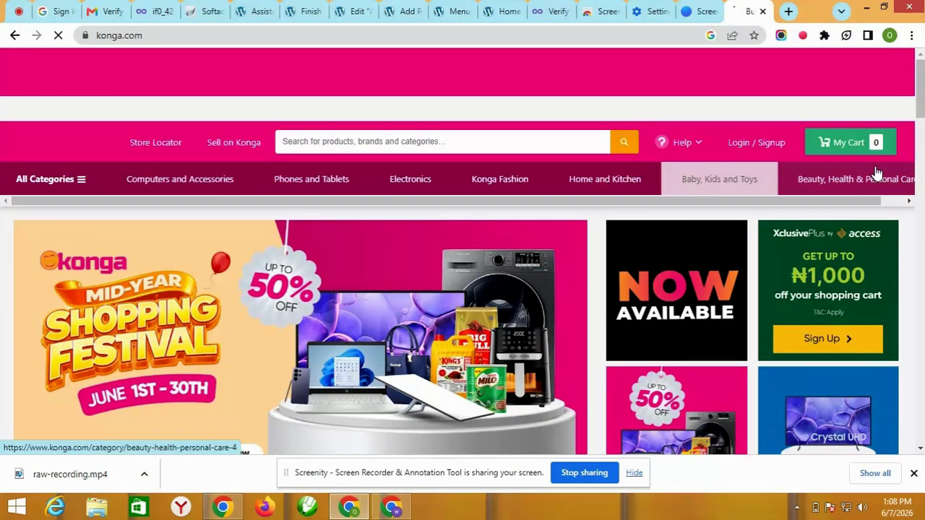
drag(832, 200, 856, 204)
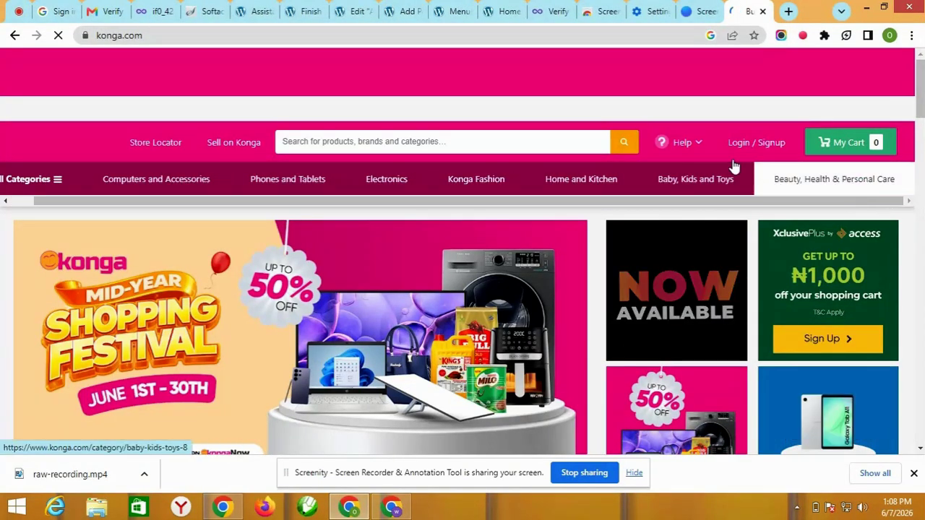
View Konga's Help dropdown, open jumia.com.ng as another example store, and accept all its cookies
click(682, 145)
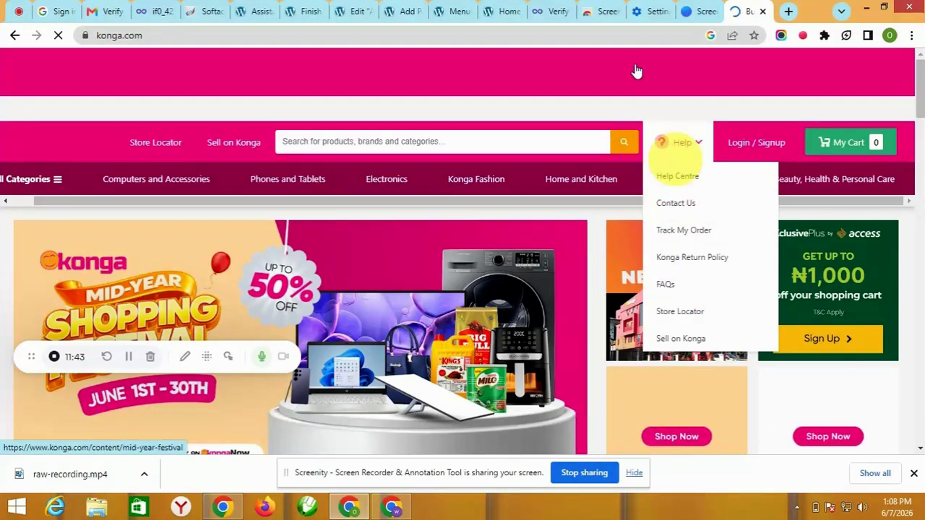
click(411, 40)
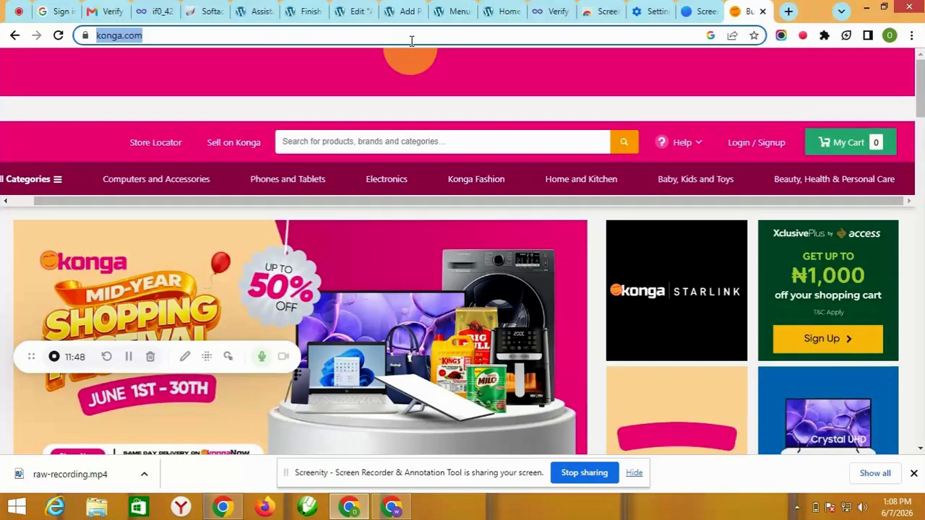
text(jumia)
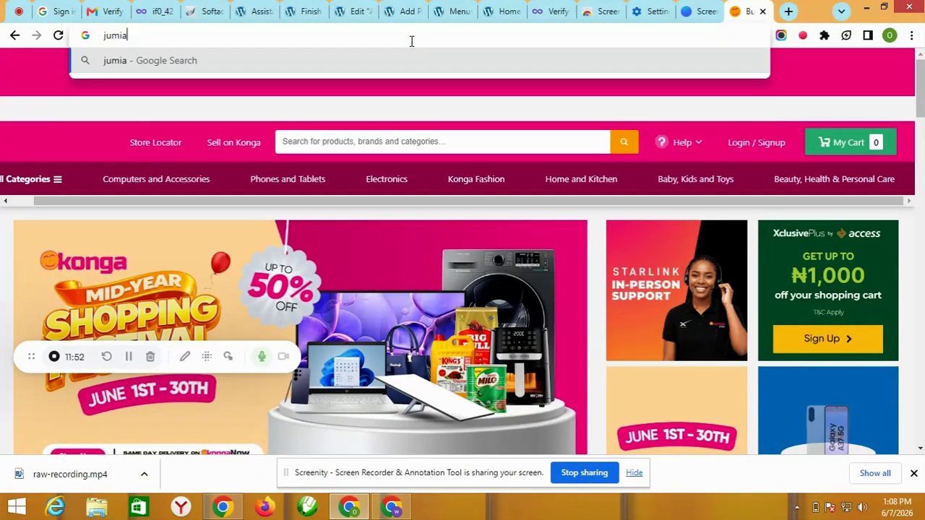
text(.ng)
key(Return)
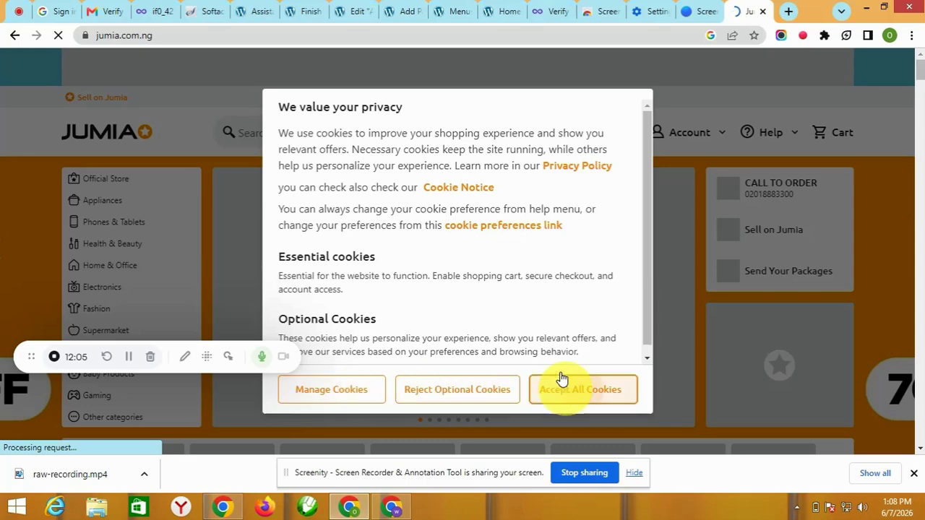
click(562, 379)
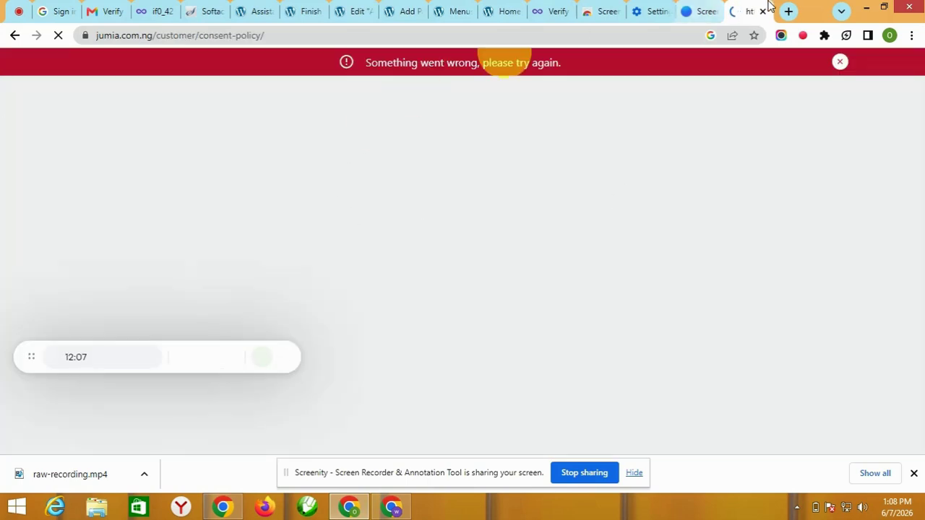
Search Google for alibabba, open the Alibaba.com site, and examine its header navigation and product category list
click(578, 34)
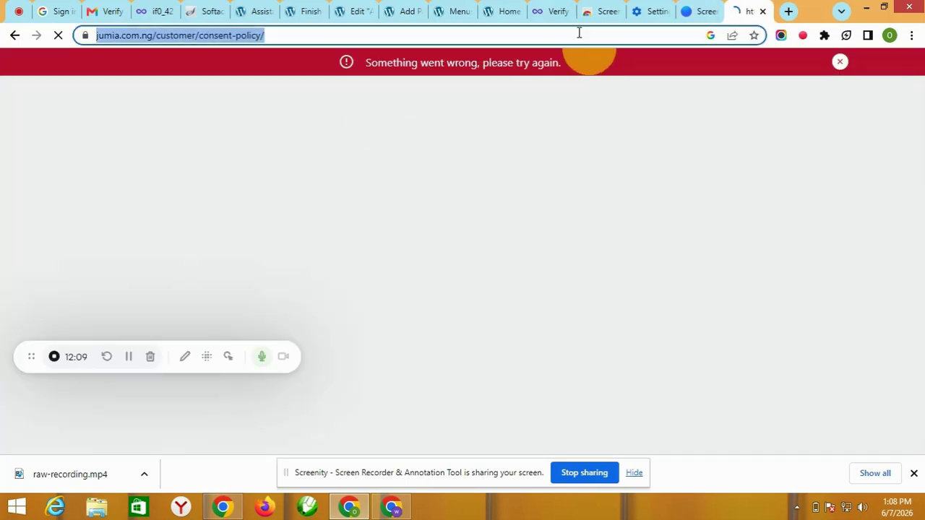
text(all)
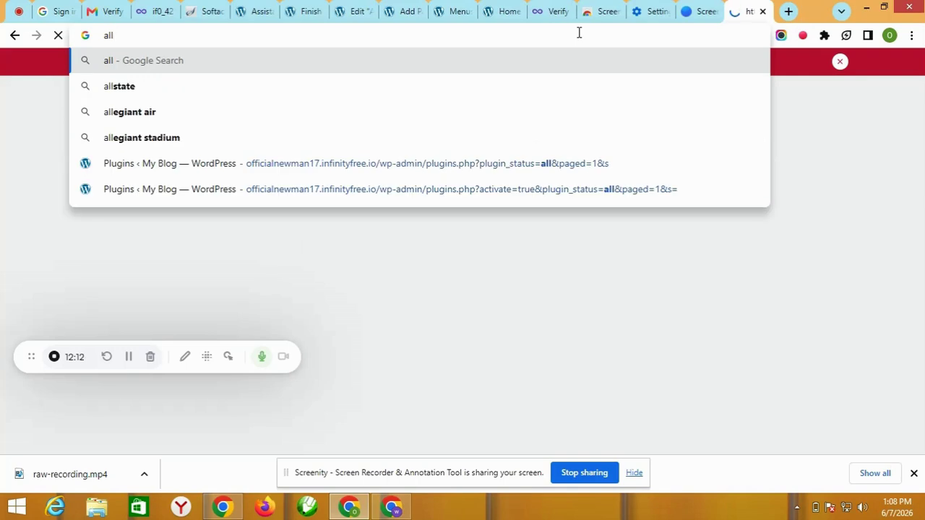
key(BackSpace)
text(i)
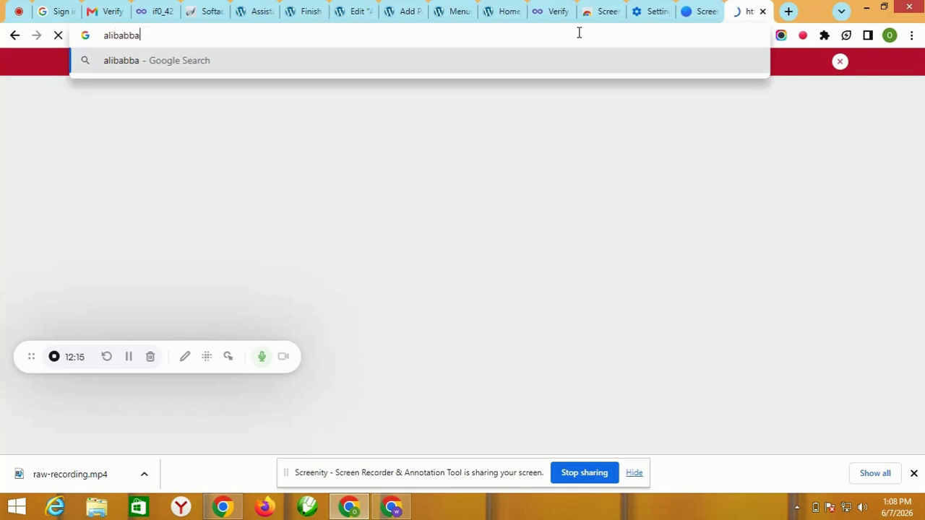
text(babba)
key(Return)
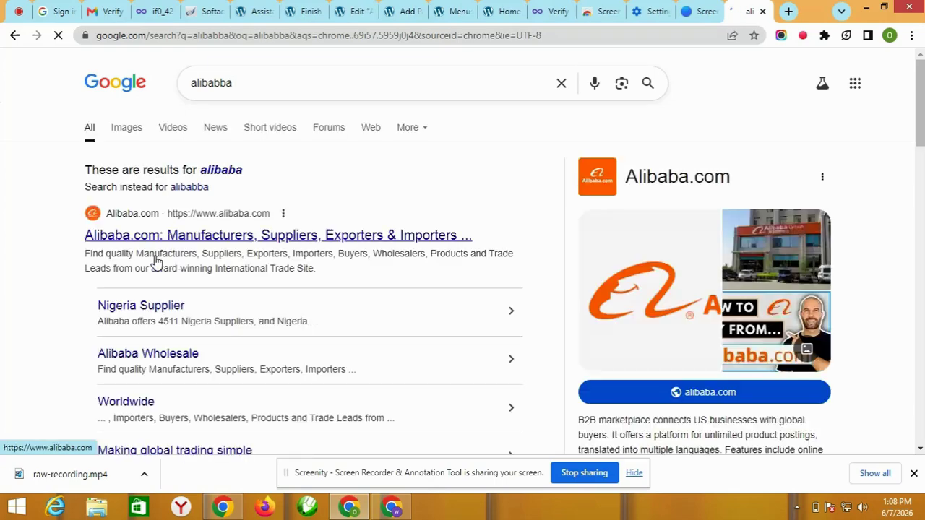
scroll(155, 264, down, 4)
scroll(155, 262, down, 4)
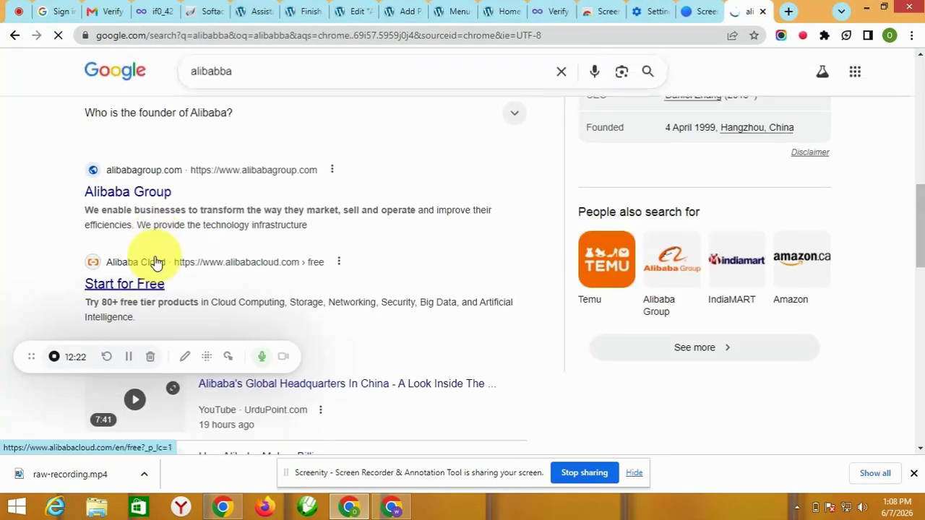
scroll(231, 282, down, 4)
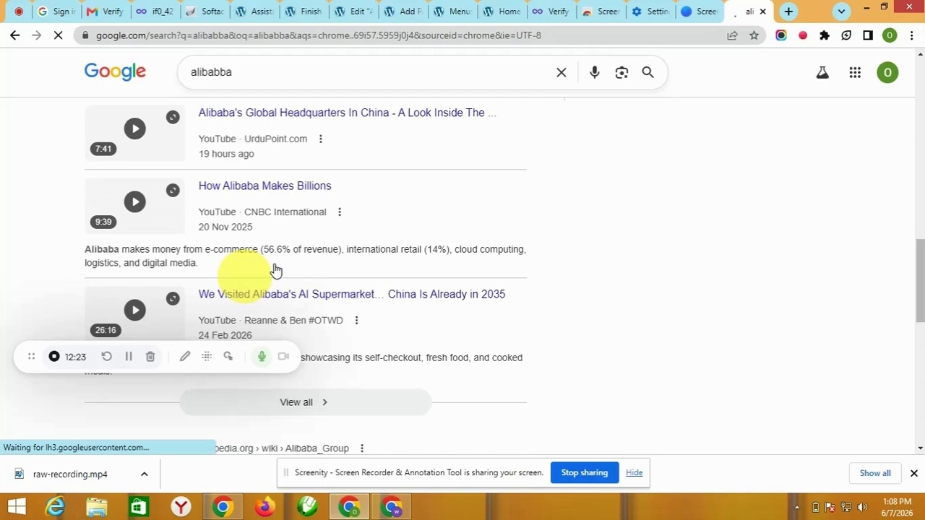
scroll(275, 265, up, 12)
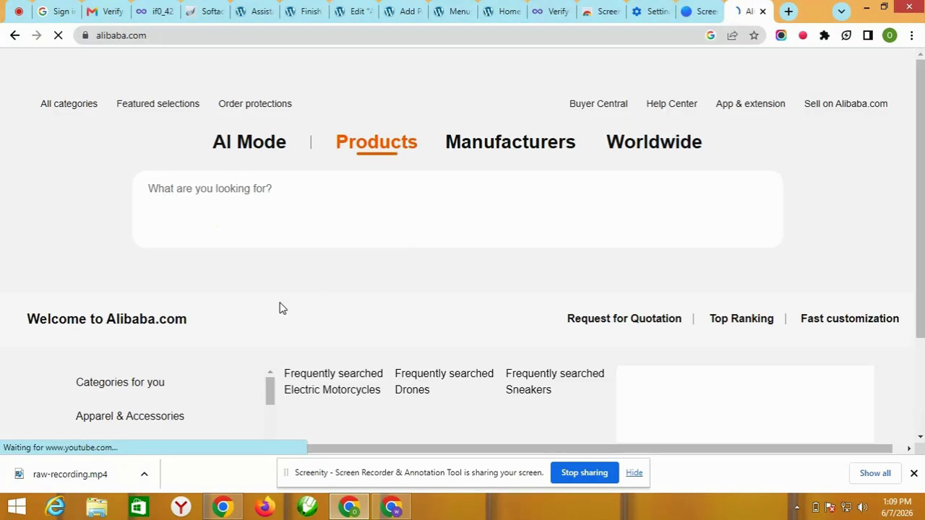
scroll(387, 255, down, 2)
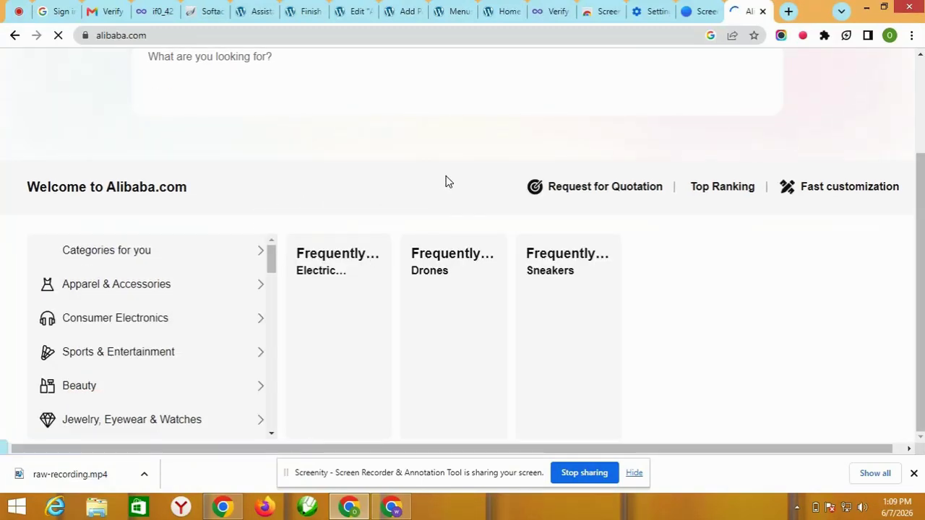
scroll(446, 181, up, 2)
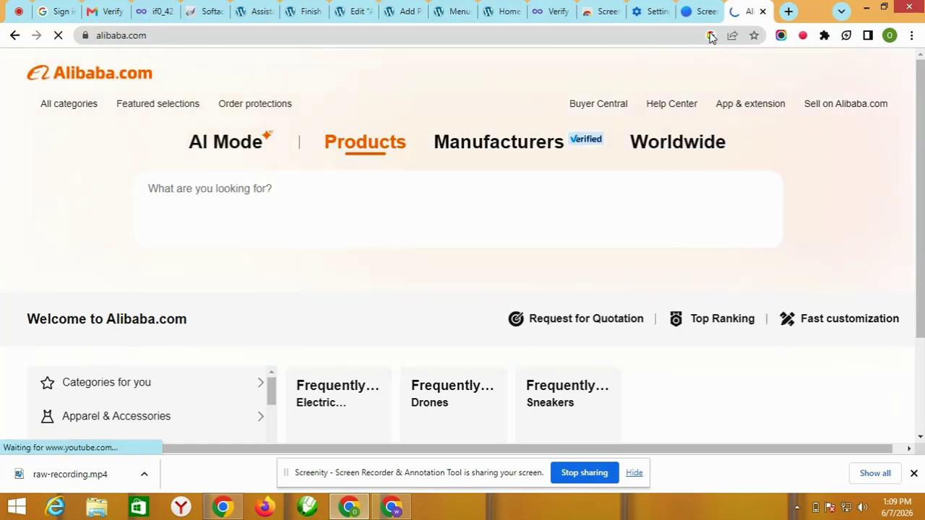
Compare the Main Menu structure in the Menus settings with the Home page's nested Accessories, Women and Men dropdowns
click(499, 13)
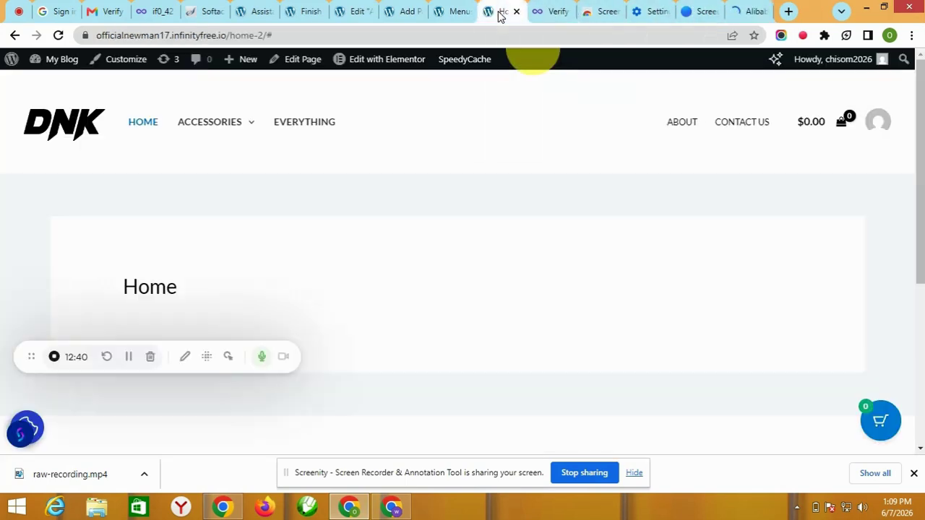
click(452, 12)
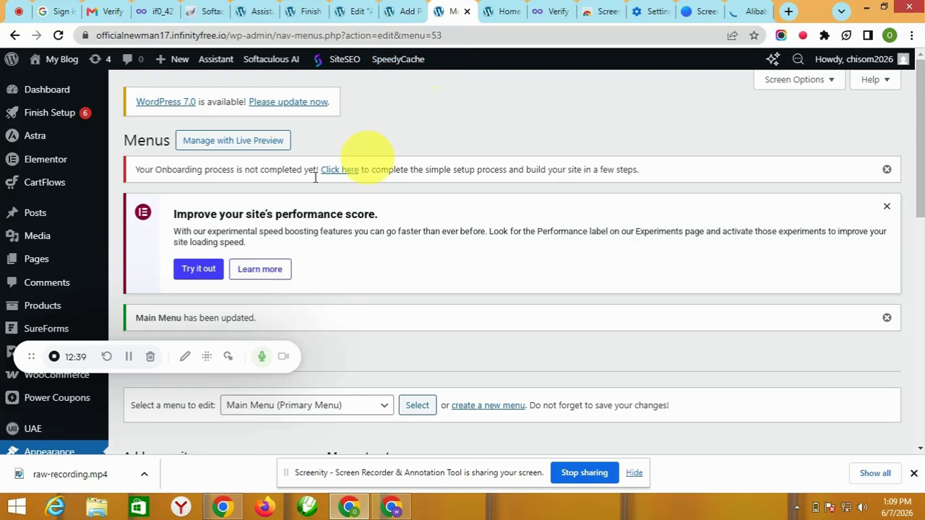
scroll(334, 311, down, 5)
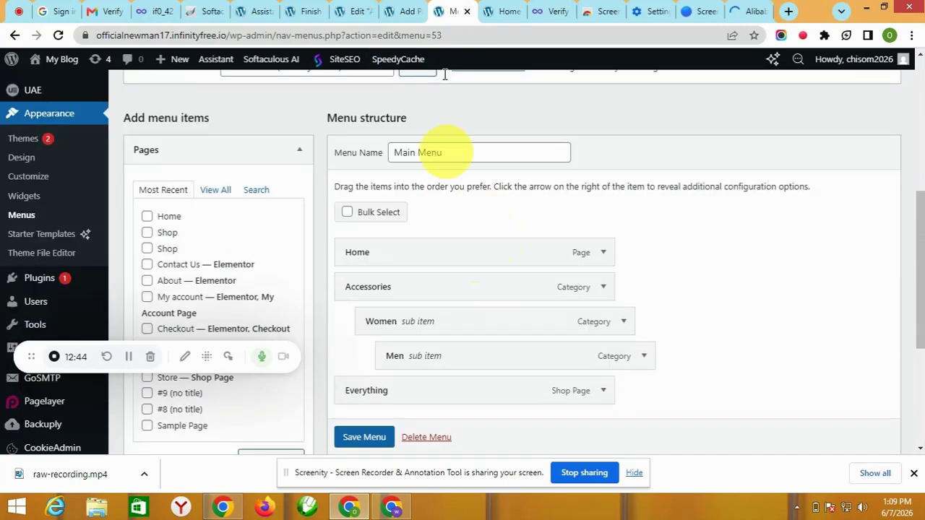
click(499, 11)
mouse_move(196, 122)
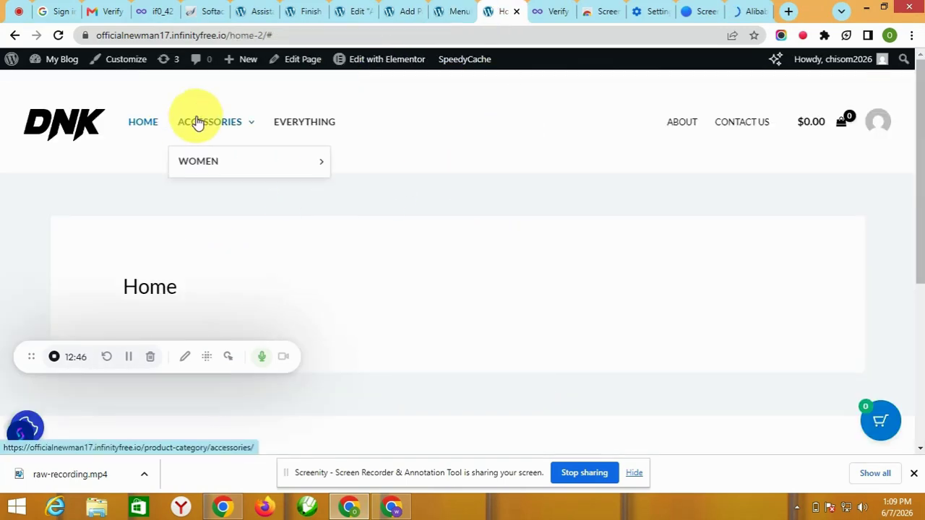
mouse_move(203, 162)
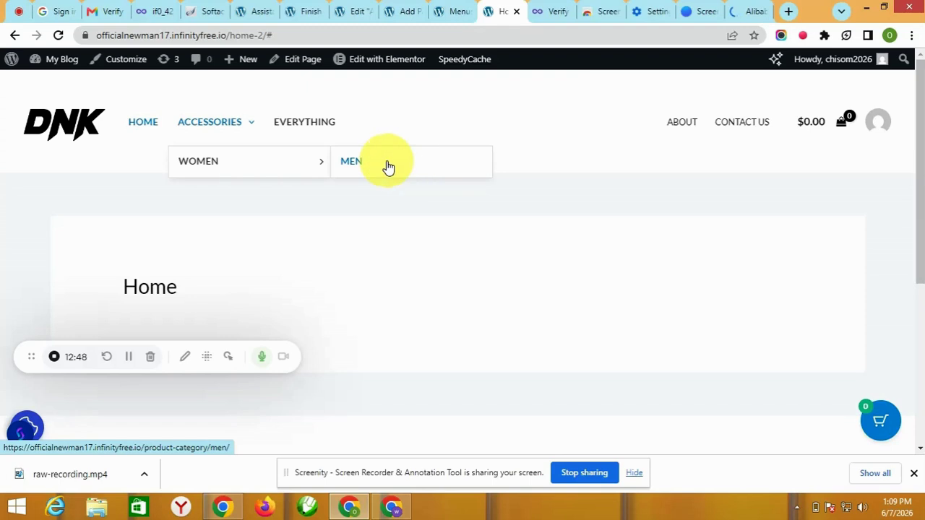
Move Men out from under Women to be a direct sub item of Accessories, and save the Main Menu
click(461, 13)
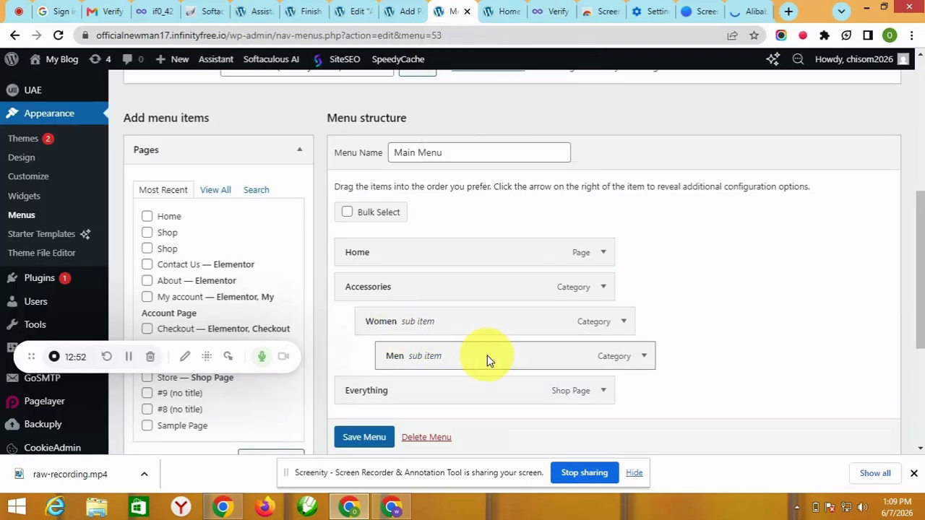
mouse_move(485, 357)
mouse_down()
mouse_move(457, 348)
mouse_move(474, 342)
mouse_move(475, 355)
mouse_move(458, 355)
mouse_move(510, 361)
mouse_move(489, 363)
mouse_move(491, 355)
mouse_up()
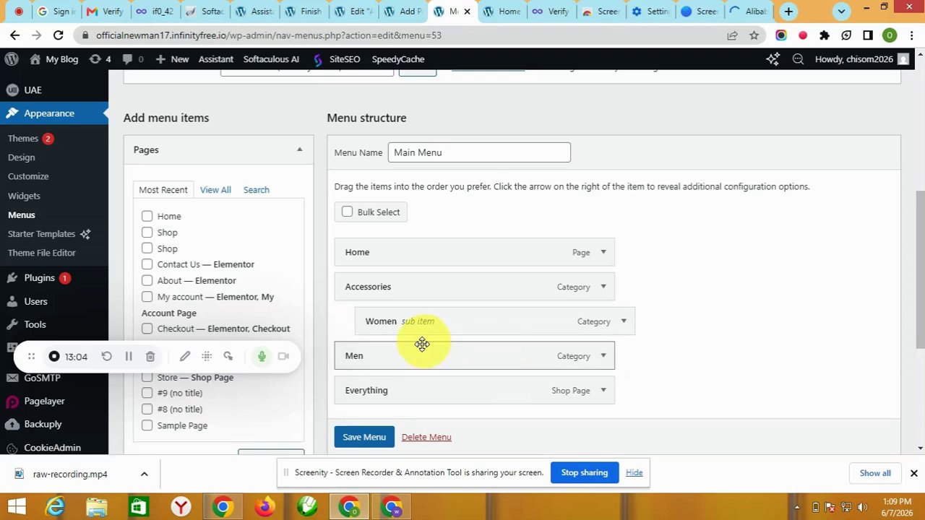
drag(416, 360, 439, 355)
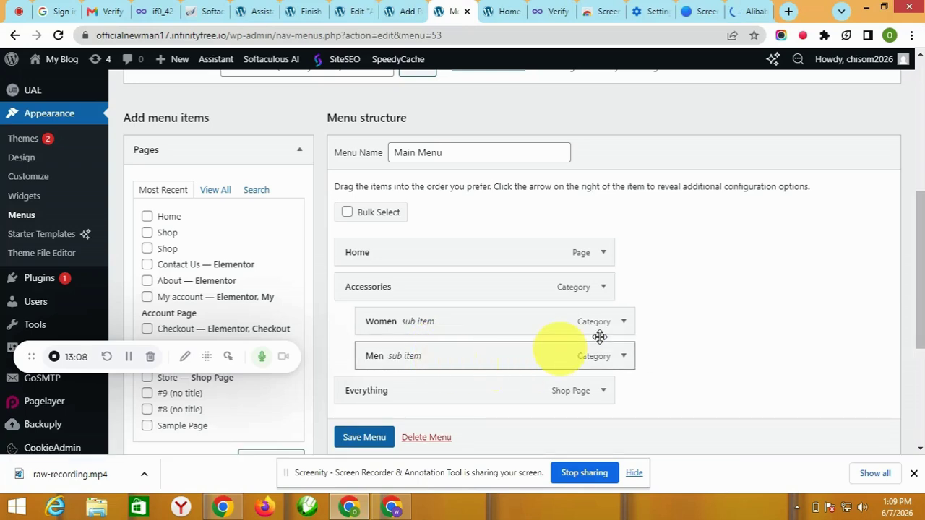
click(352, 437)
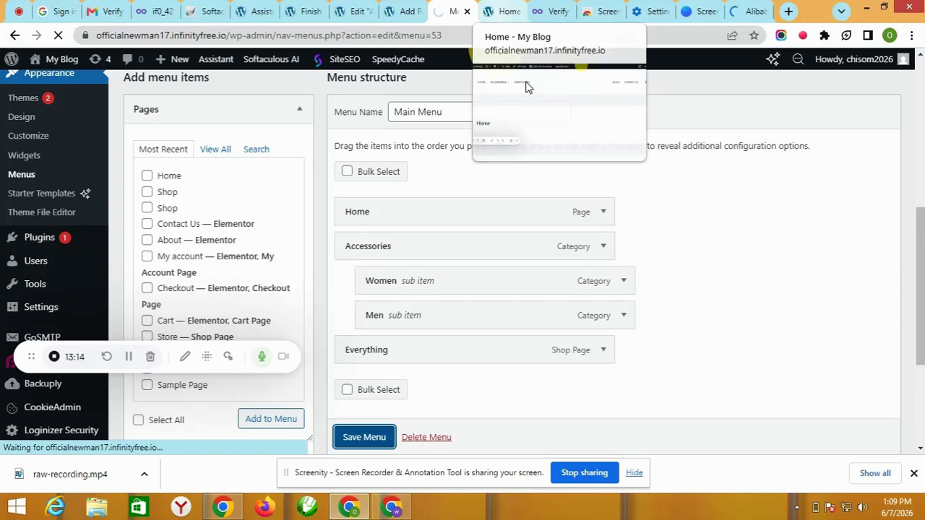
Reload the Home page and check how Women and Men are arranged in the header's Accessories dropdown
click(506, 11)
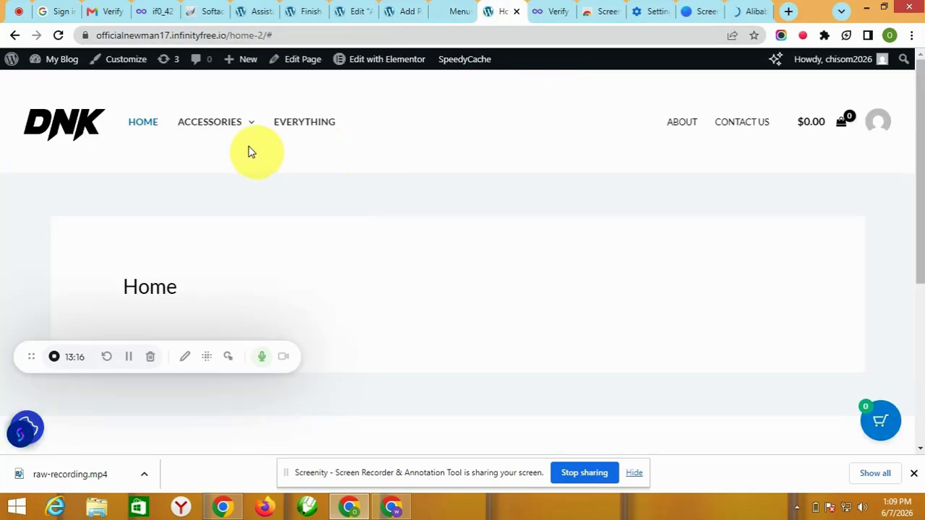
mouse_move(249, 124)
mouse_move(238, 165)
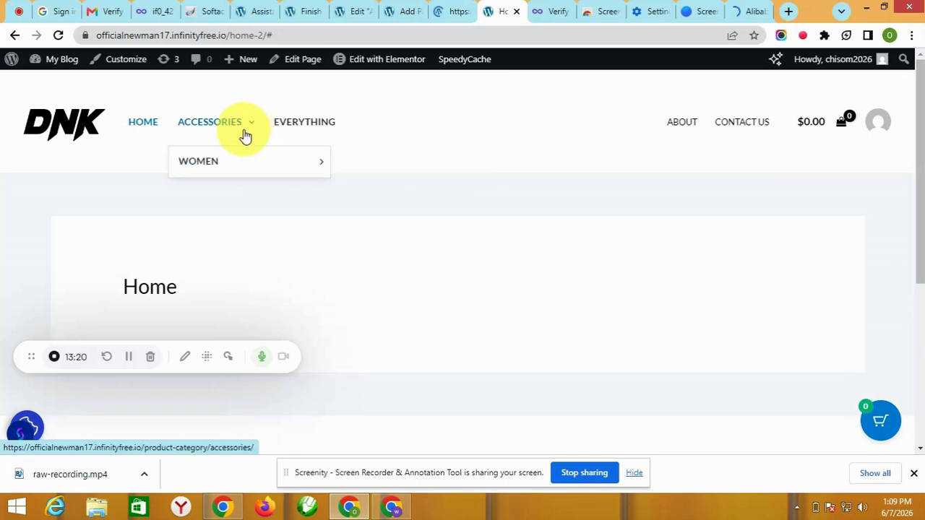
click(58, 35)
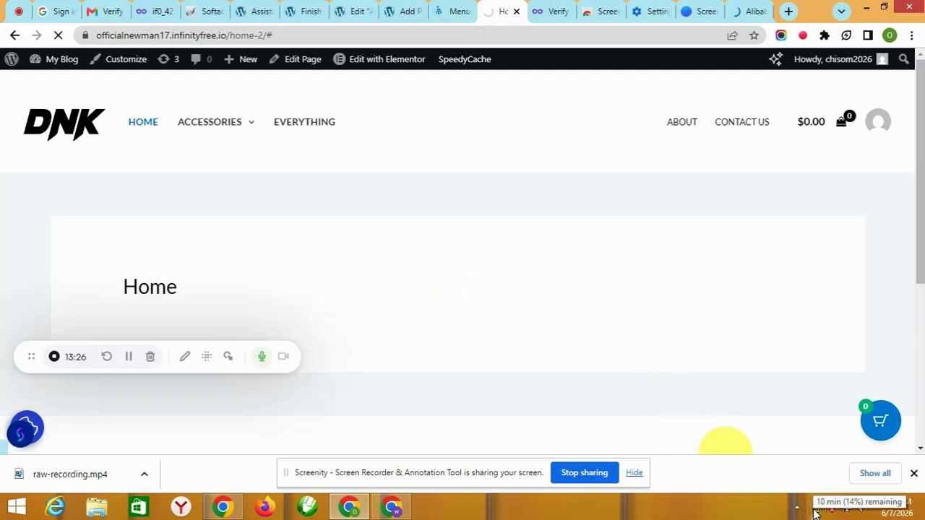
click(248, 59)
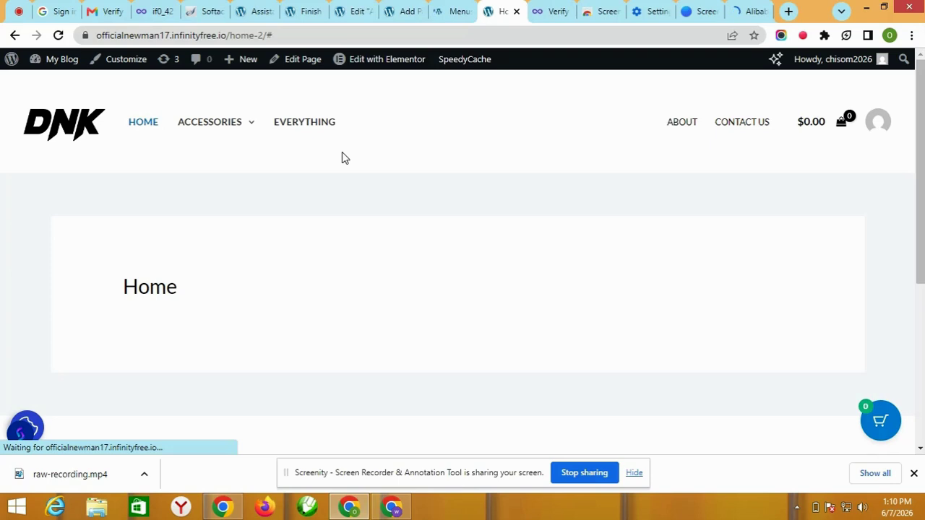
mouse_move(237, 119)
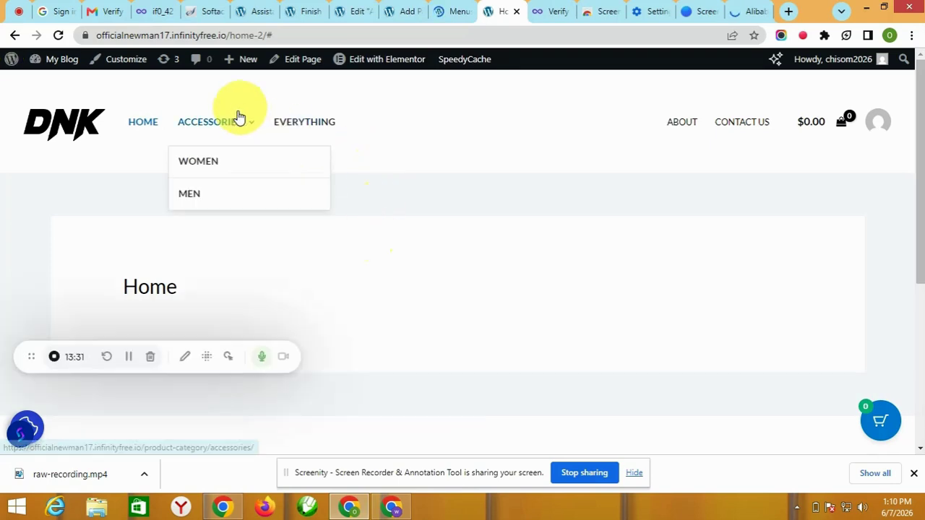